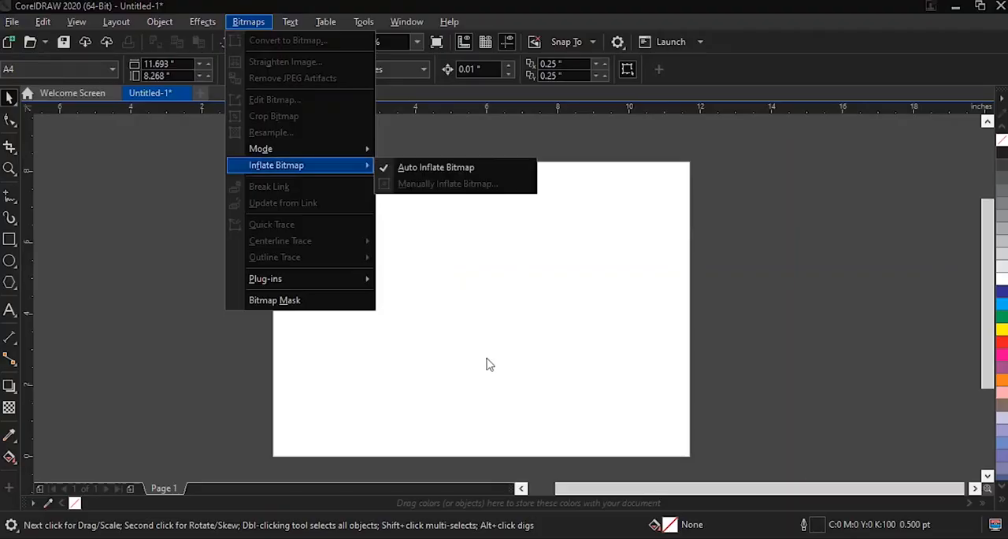
click(488, 361)
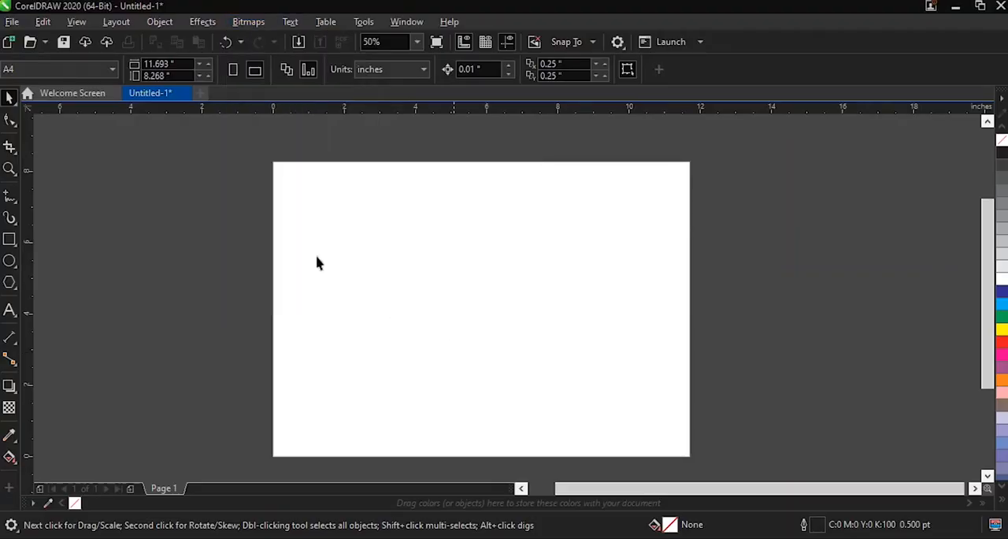
click(249, 22)
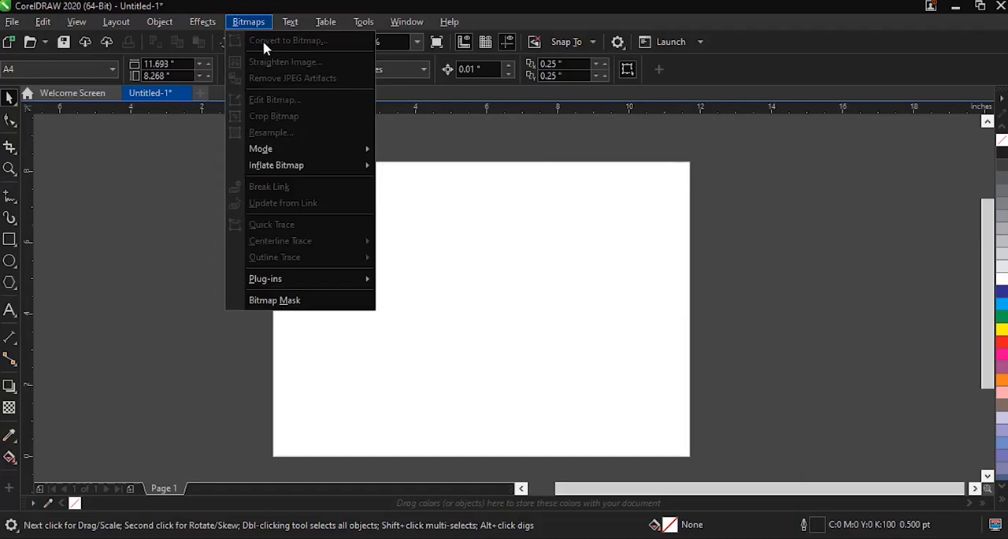
click(484, 300)
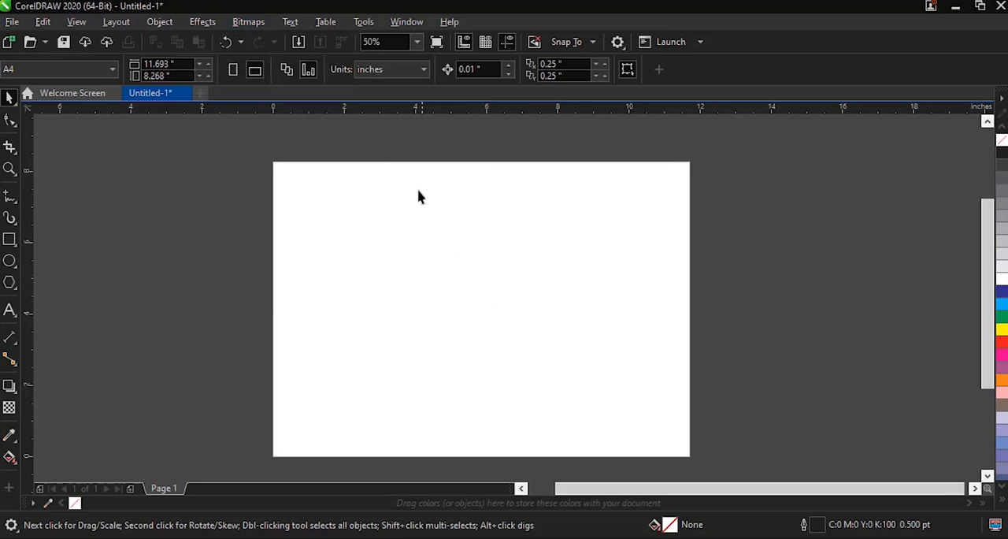
click(198, 24)
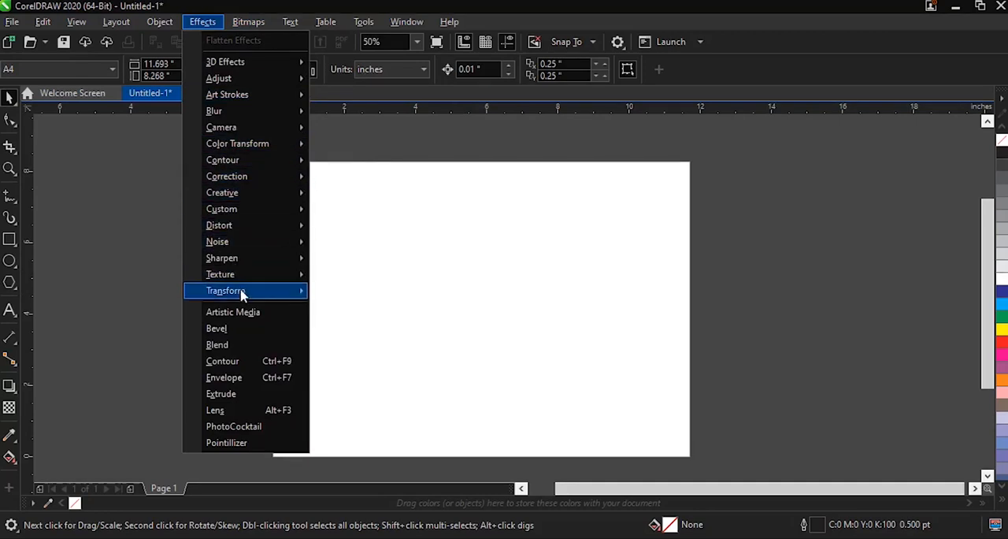
mouse_move(265, 71)
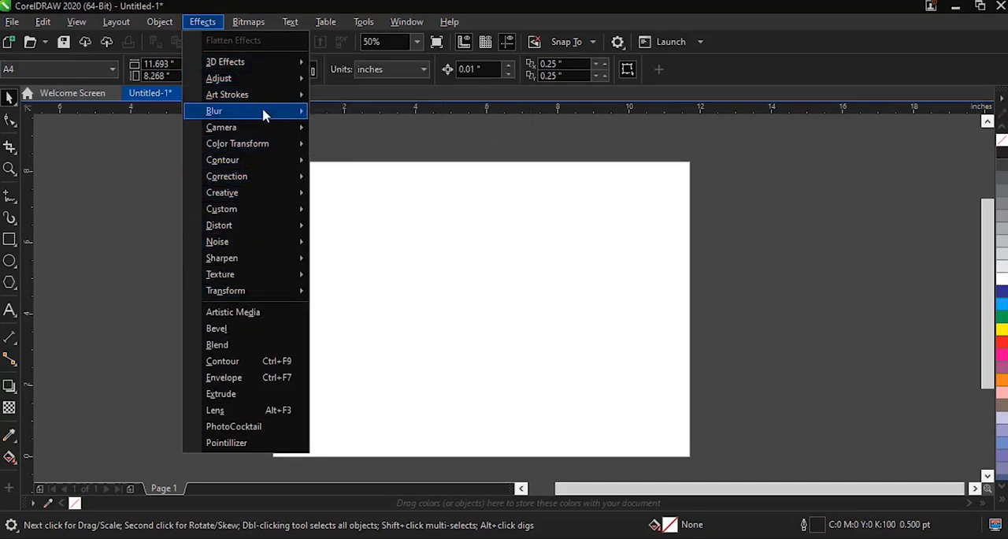
mouse_move(265, 115)
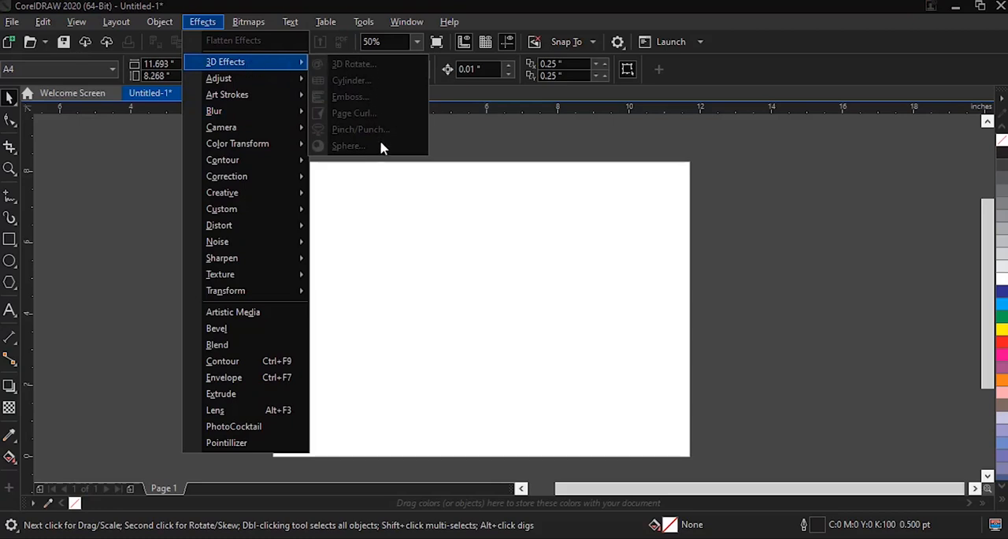
click(416, 244)
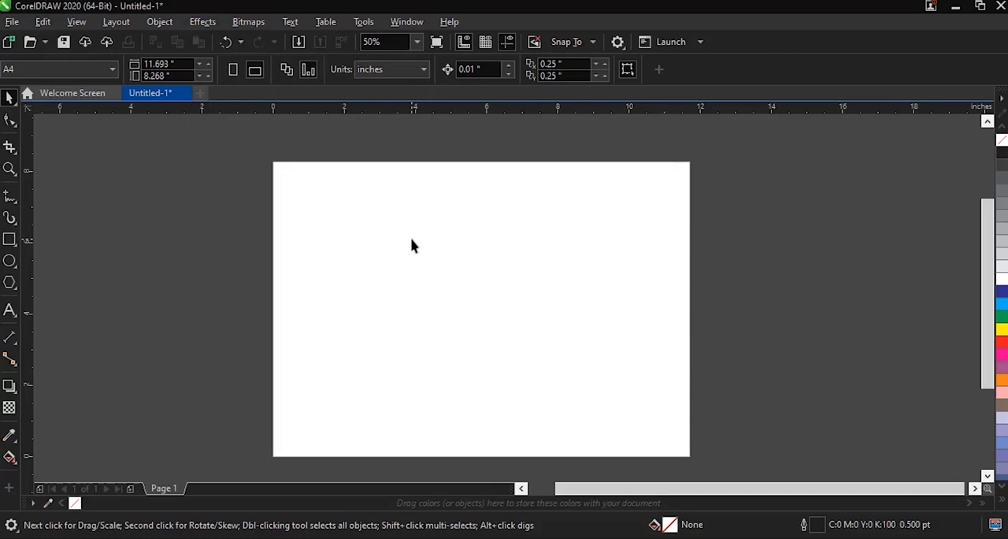
Step: Bring the desert road photo P-12 from the NEW BACKGROUNDS folder onto the page, enlarge it to 8.979 by 5.747 inches and centre it
click(340, 538)
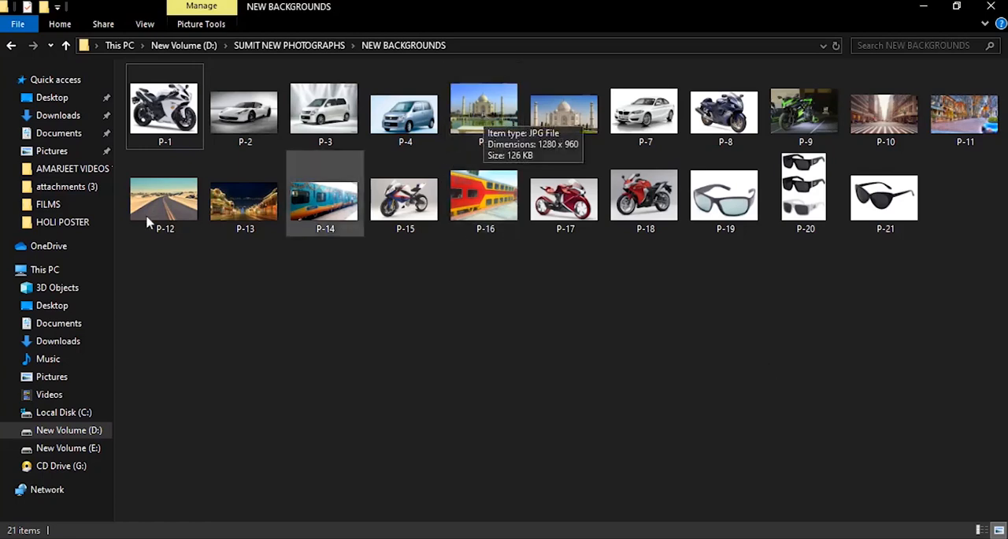
drag(165, 207, 428, 354)
drag(525, 288, 652, 205)
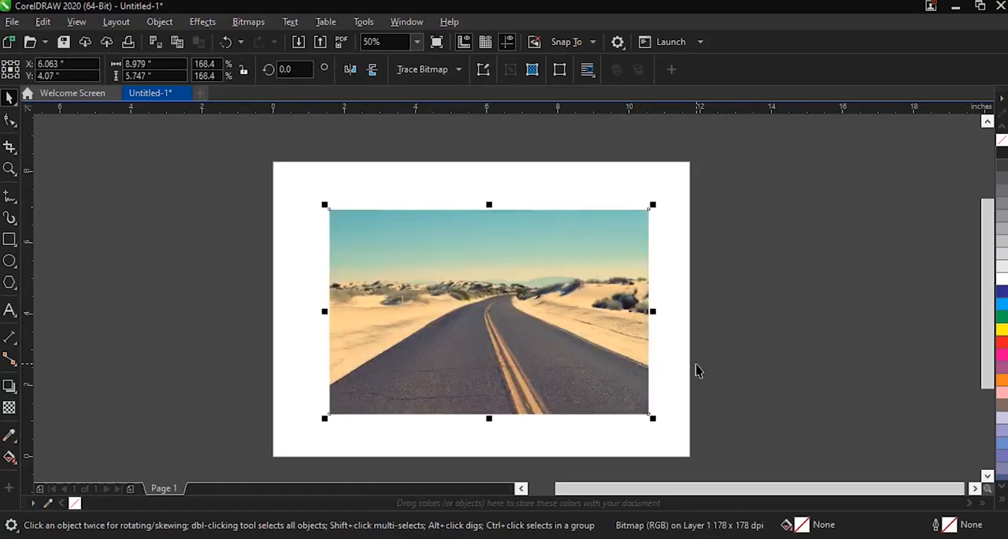
key(p)
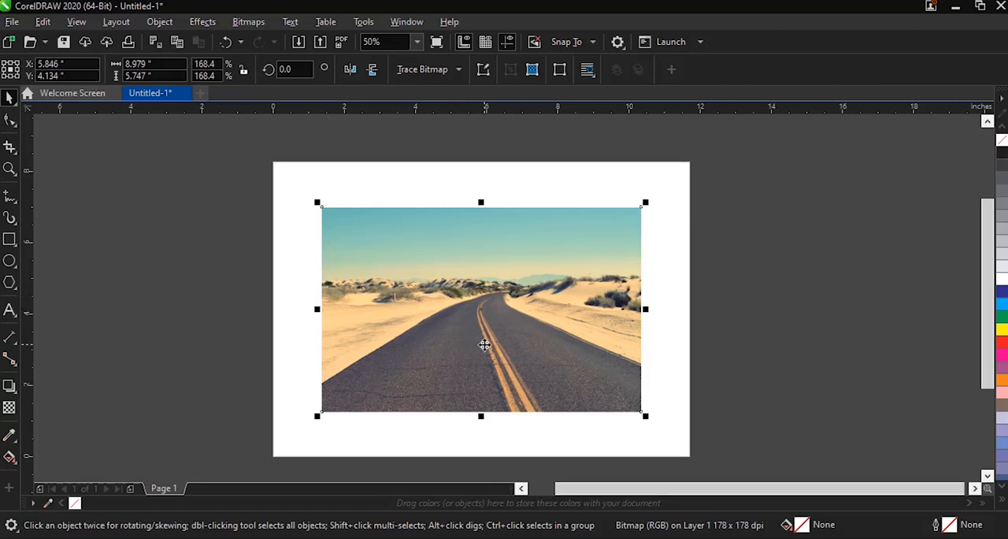
click(200, 24)
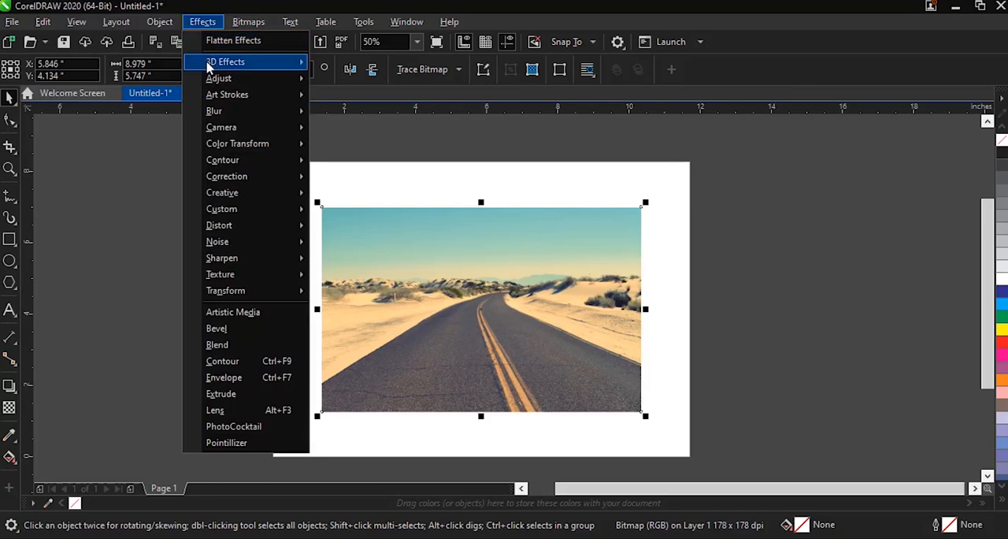
mouse_move(210, 68)
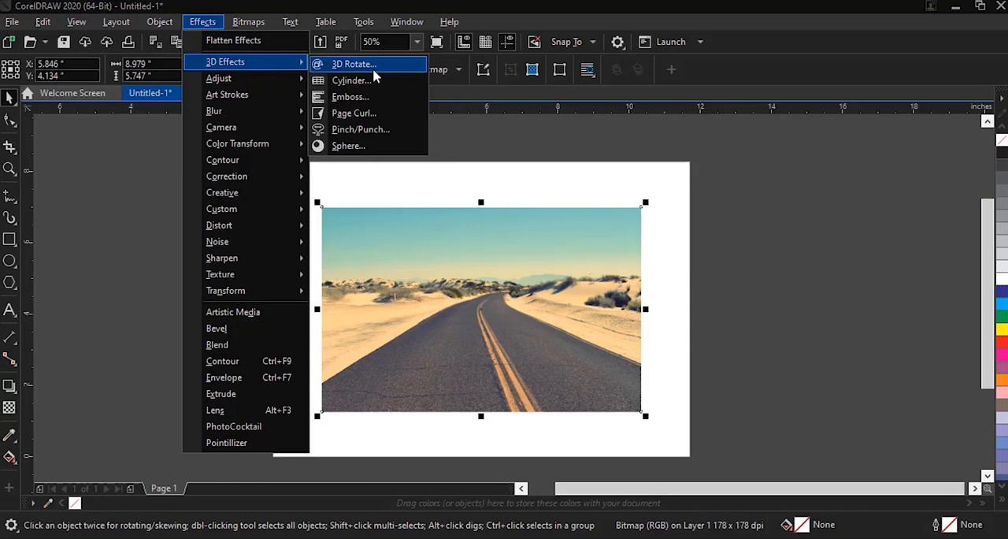
click(548, 184)
click(548, 183)
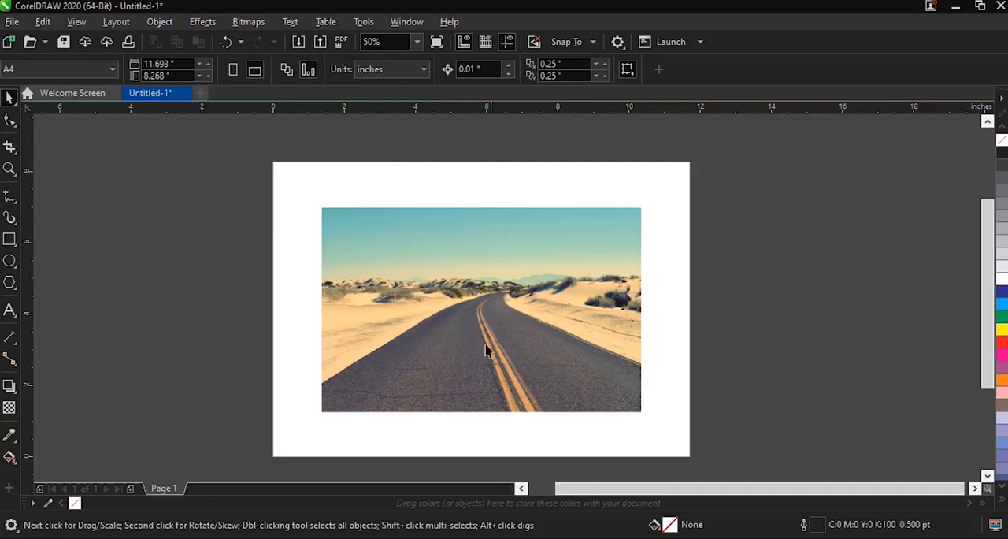
click(202, 21)
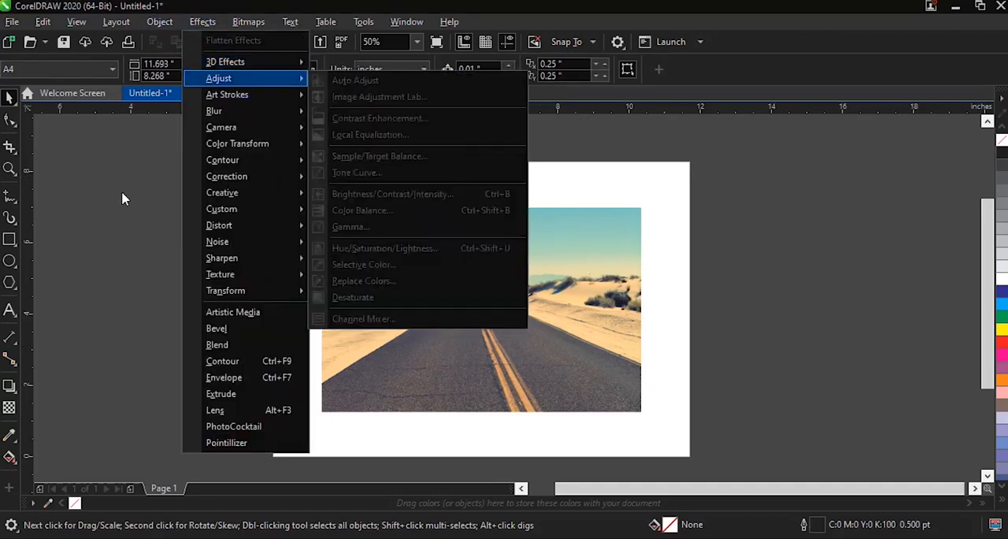
click(126, 199)
click(454, 288)
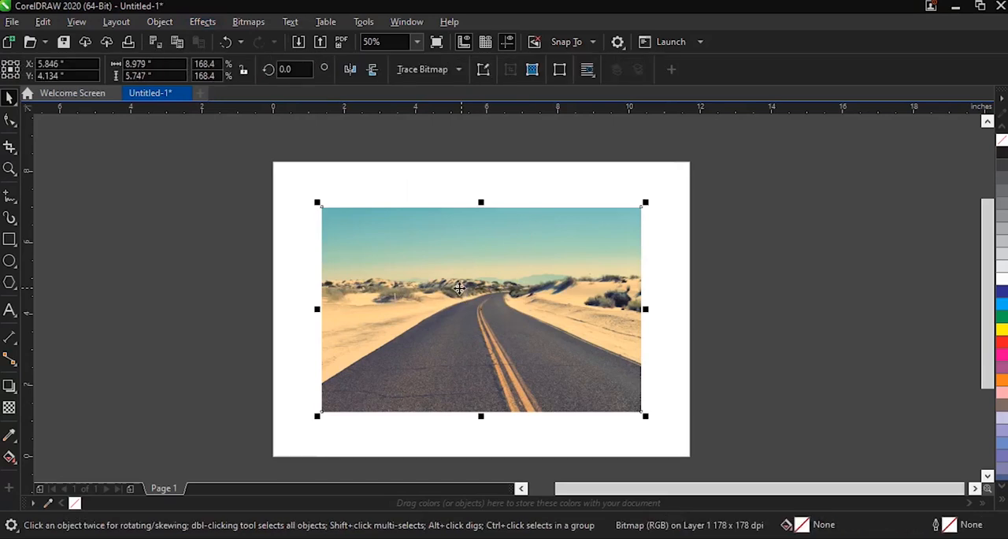
Step: Start the 3D Rotate effect on the road photo and set the vertical rotation to 10
click(200, 22)
mouse_move(216, 68)
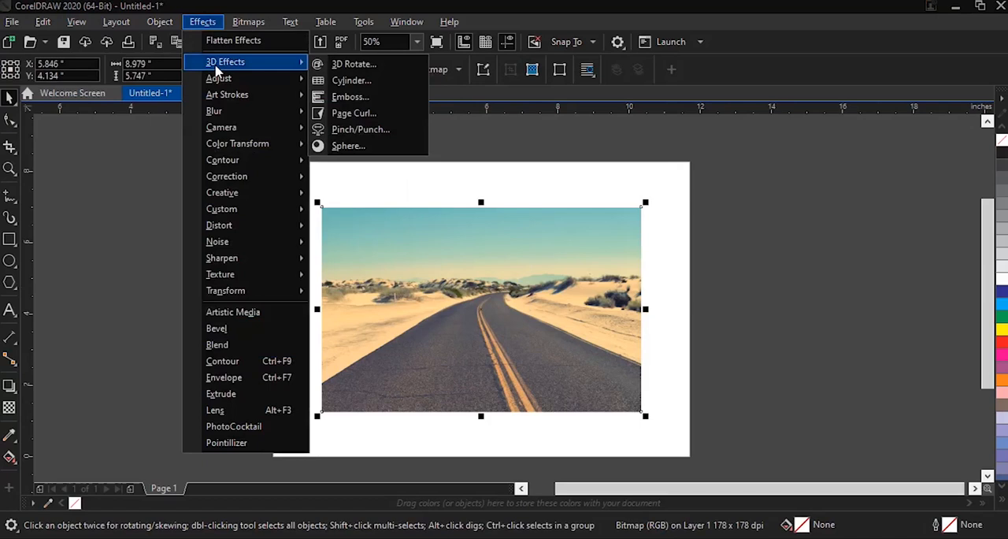
click(364, 67)
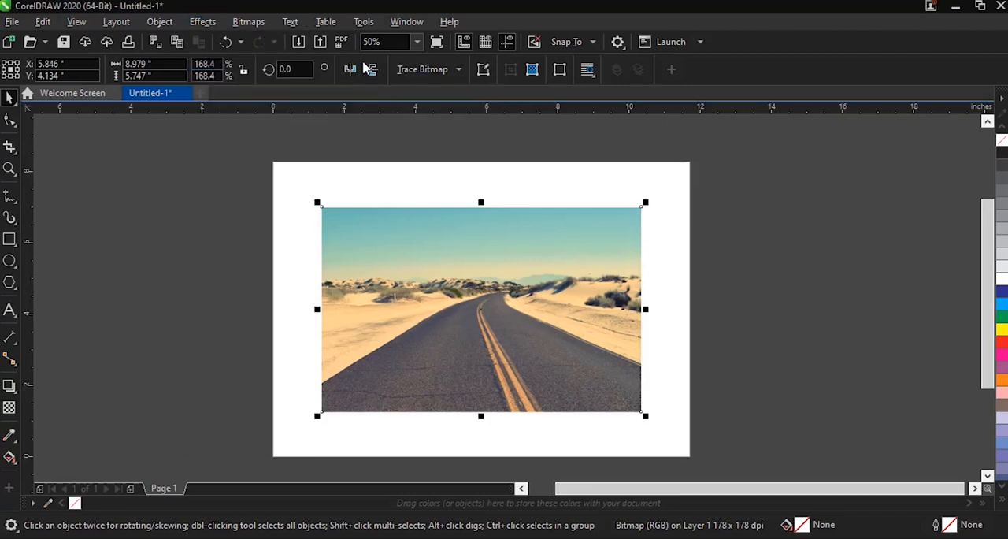
drag(472, 61, 792, 23)
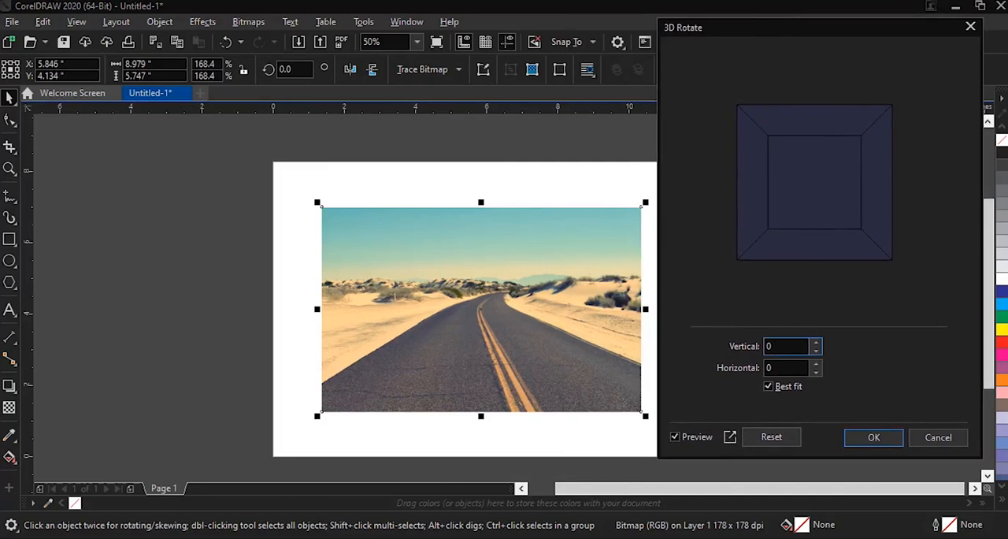
double_click(778, 347)
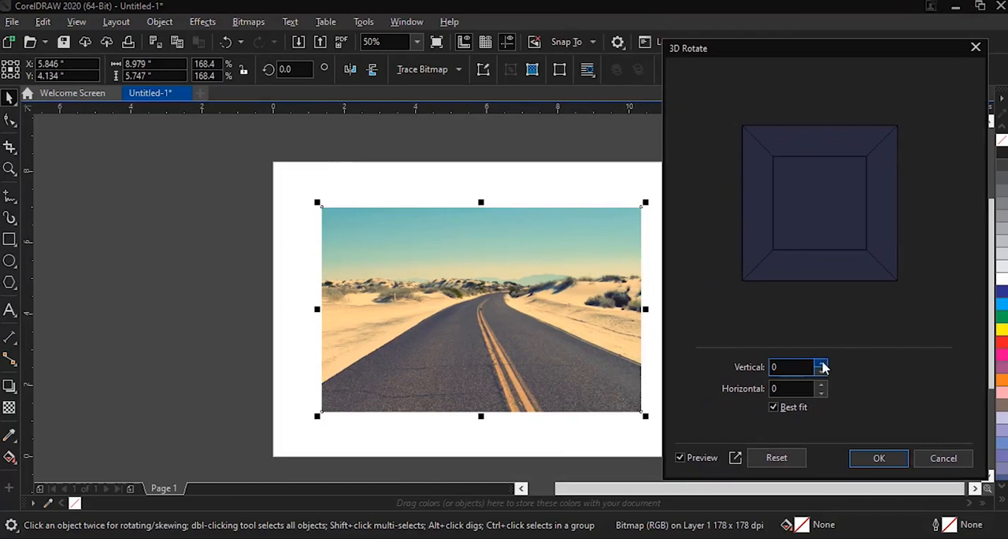
click(822, 363)
click(822, 363)
click(822, 363)
click(823, 363)
click(822, 363)
click(822, 364)
click(822, 363)
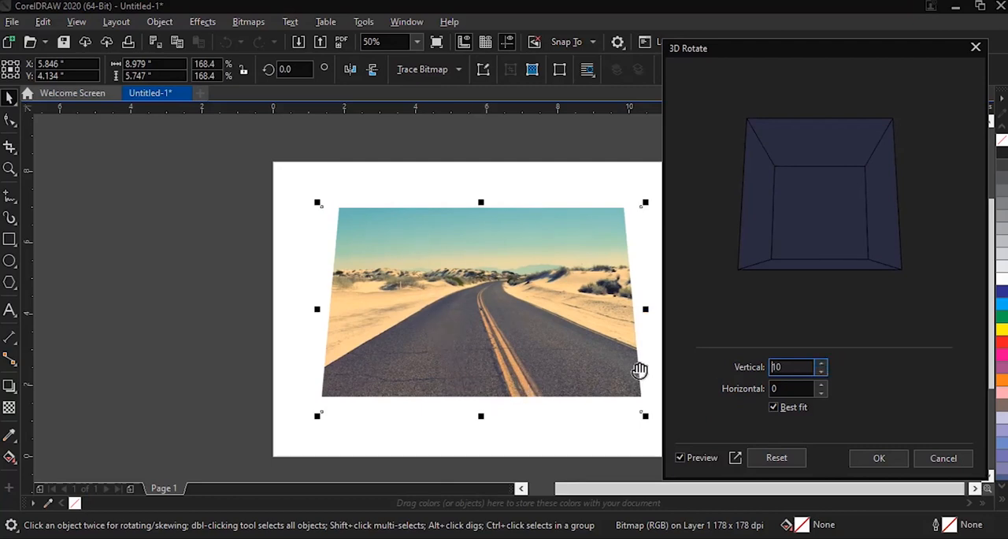
Step: Set the horizontal rotation of the 3D Rotate effect to 16
click(823, 384)
click(822, 384)
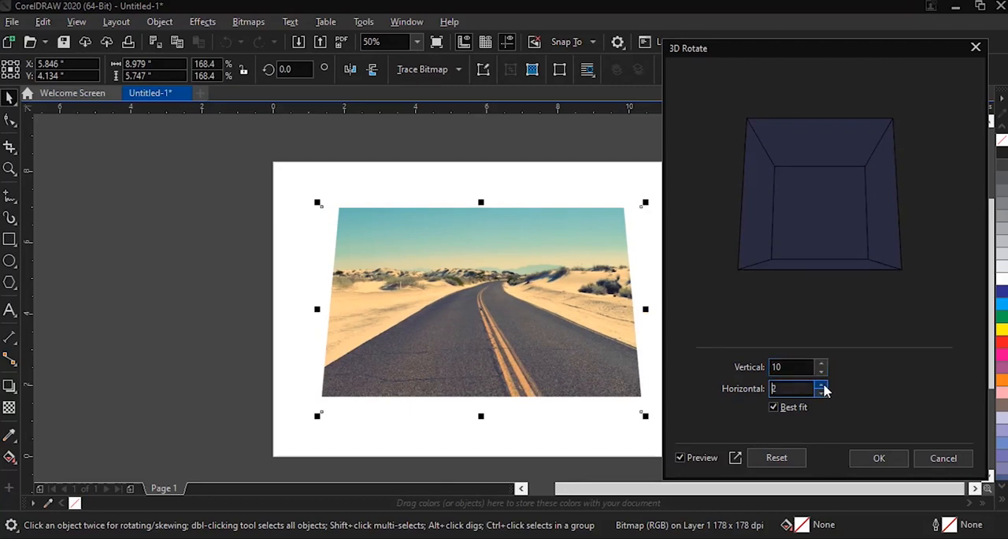
click(823, 385)
click(824, 385)
click(823, 385)
click(823, 385)
click(823, 386)
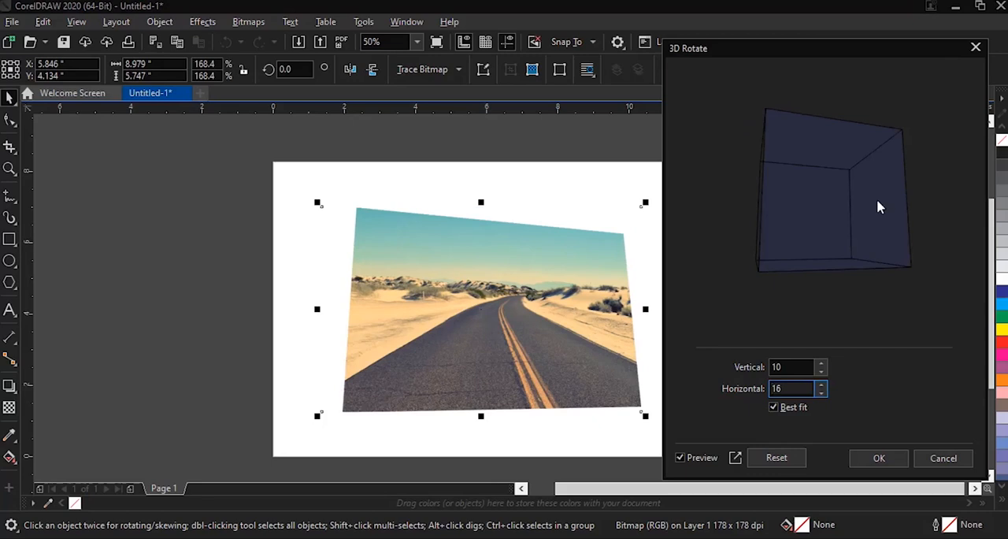
Step: Lower the horizontal rotation of the 3D Rotate effect to -22
click(822, 393)
click(823, 391)
click(823, 391)
click(823, 392)
click(824, 392)
click(824, 393)
click(826, 393)
click(825, 393)
click(826, 393)
click(822, 392)
click(822, 392)
click(822, 392)
click(822, 392)
click(822, 393)
click(823, 392)
click(822, 392)
click(822, 392)
click(823, 392)
click(823, 392)
click(822, 393)
click(822, 392)
click(822, 393)
click(823, 392)
click(823, 392)
click(823, 391)
click(823, 392)
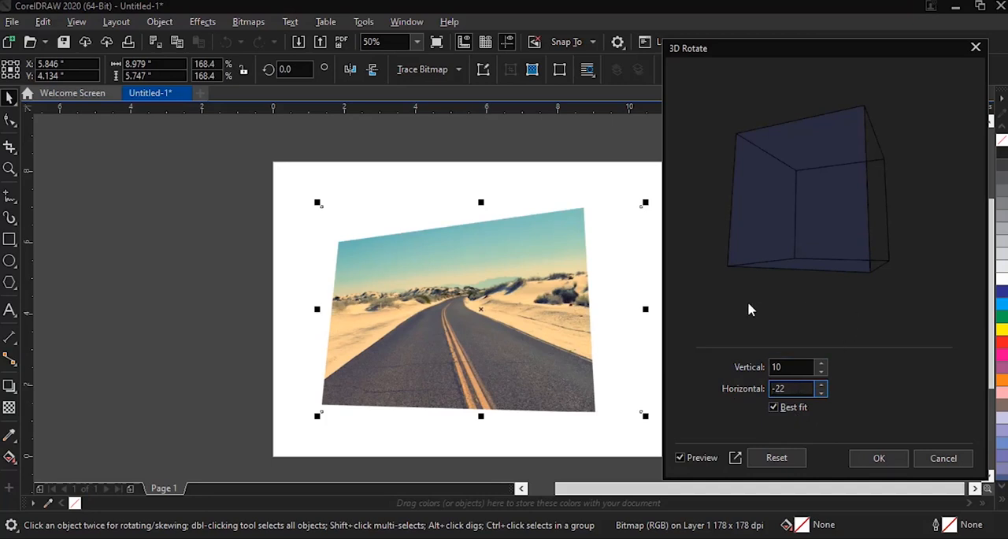
Step: Preview vertical rotations of 16 and -16 on the photo, and reset and cancel the 3D Rotate effect
click(773, 406)
click(822, 364)
click(821, 364)
click(821, 364)
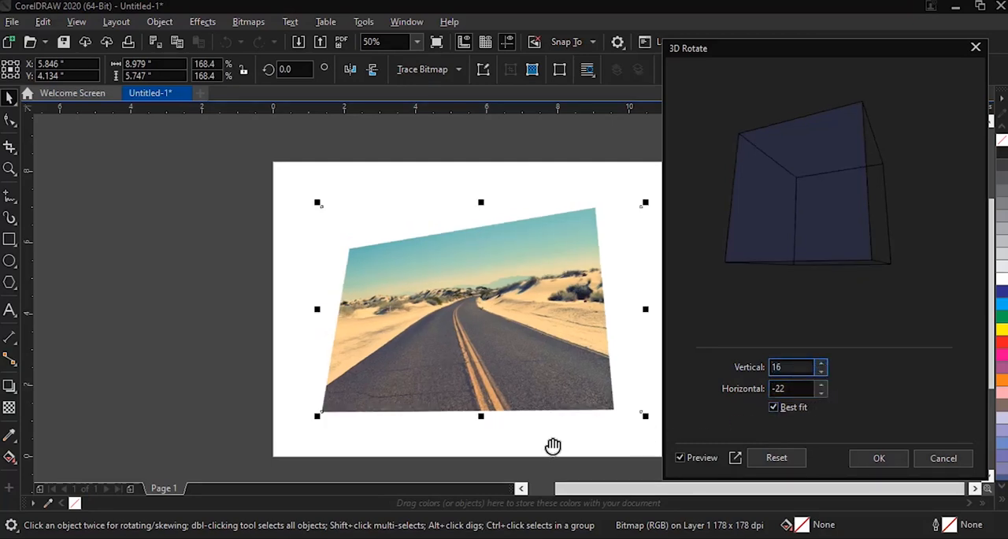
text(-)
click(806, 389)
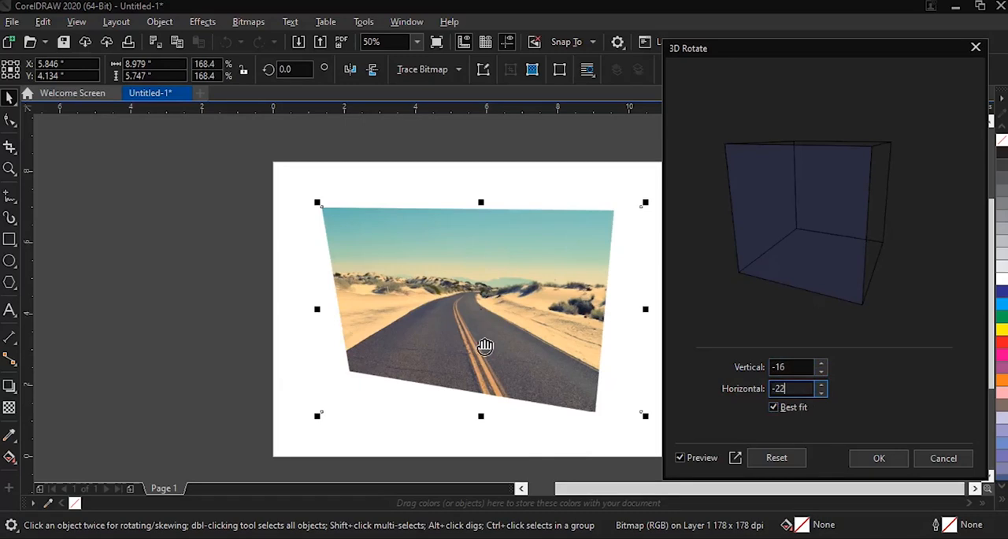
click(779, 464)
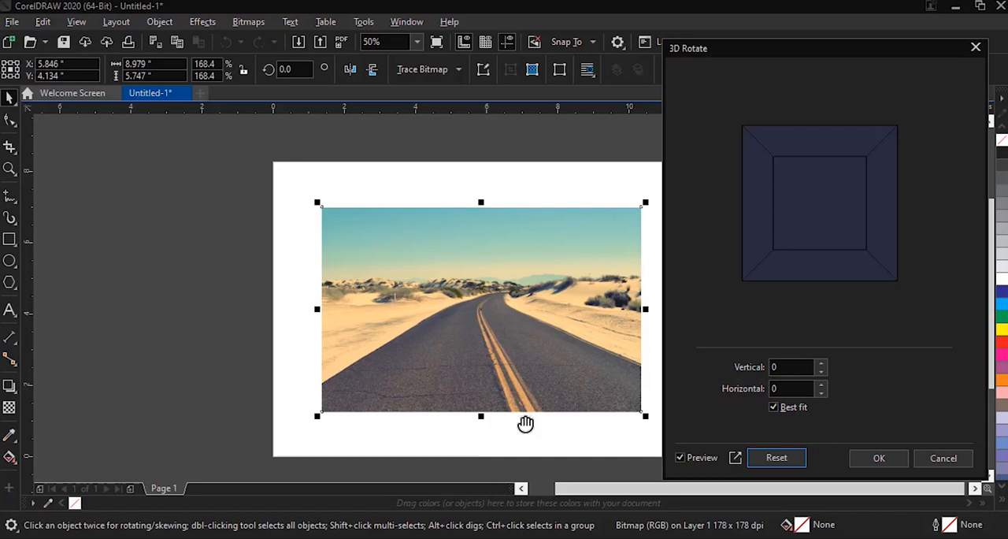
click(945, 457)
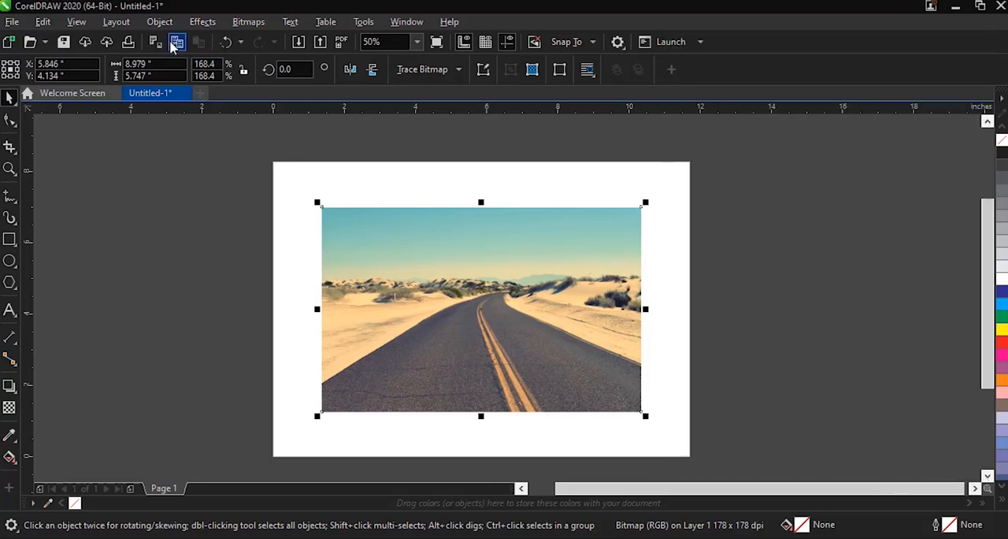
Step: Start the Cylinder effect on the photo and preview horizontal mode at -49, -100, 100 and 0 percent
click(202, 23)
mouse_move(295, 76)
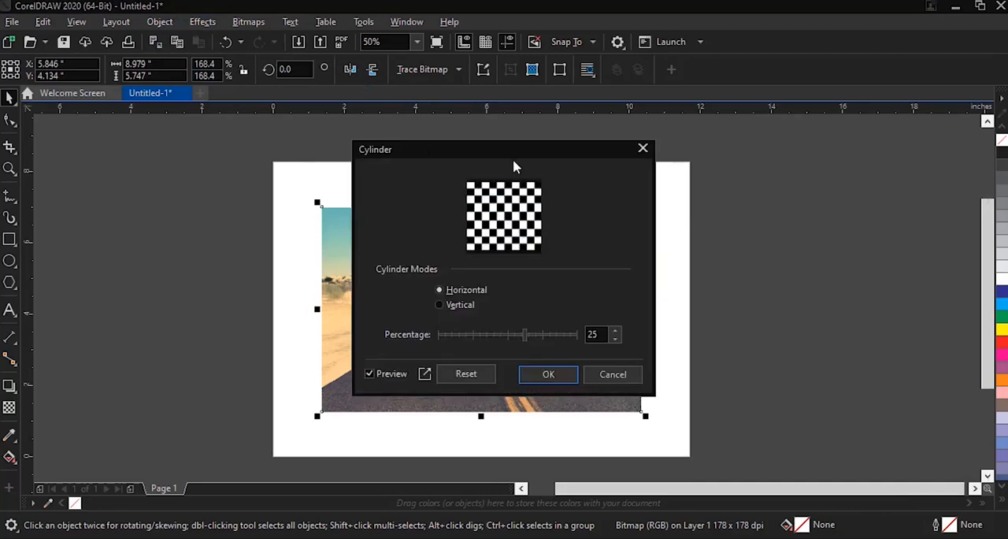
drag(509, 151, 839, 156)
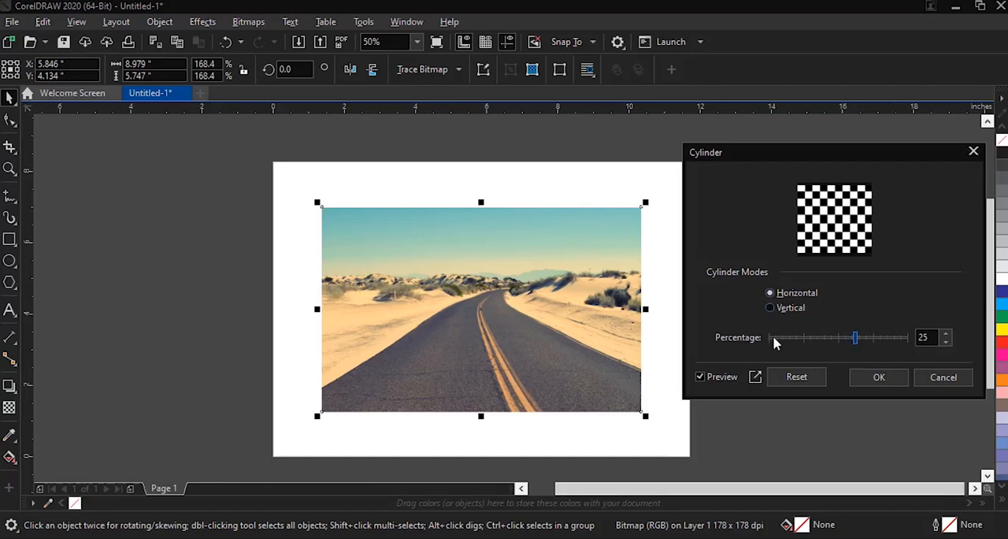
drag(857, 340, 804, 352)
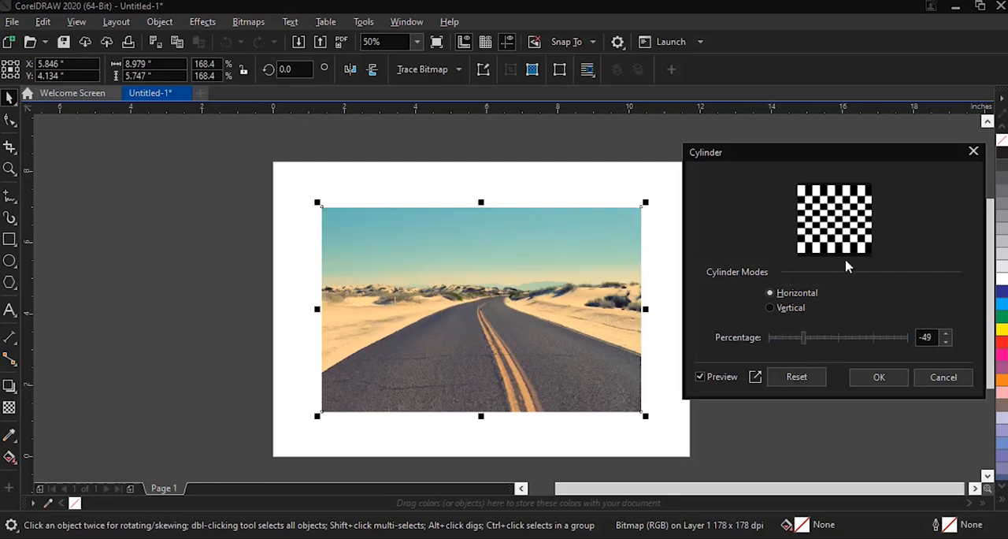
drag(805, 344, 768, 340)
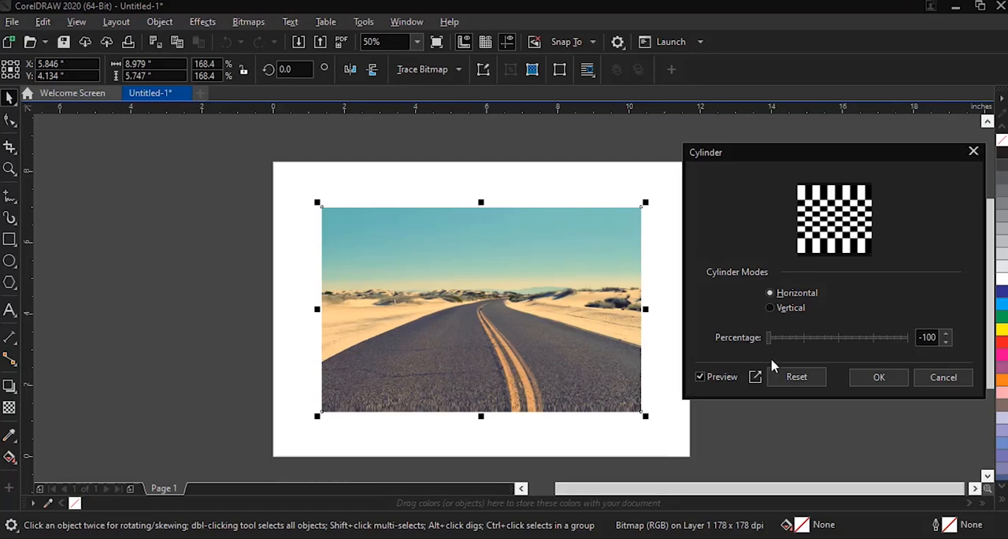
drag(768, 339, 912, 340)
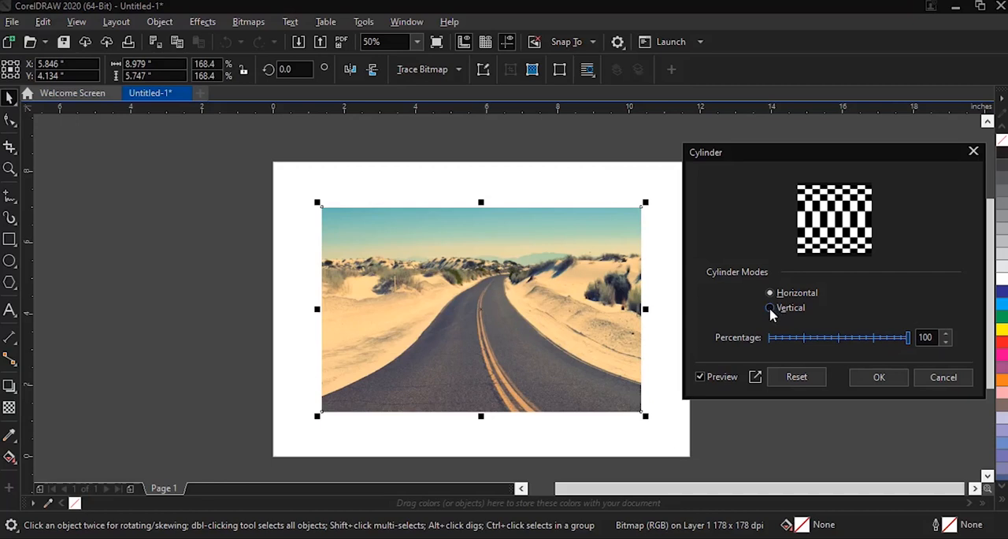
click(838, 339)
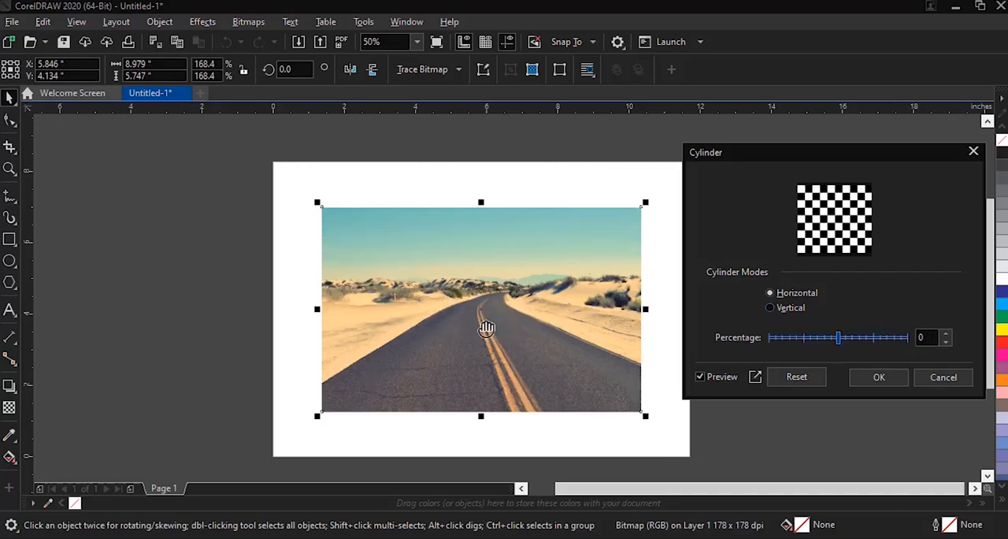
Step: Preview the Cylinder effect in vertical mode at 100, -77 and -100 percent, and reset and cancel the effect
click(771, 307)
drag(838, 338, 908, 337)
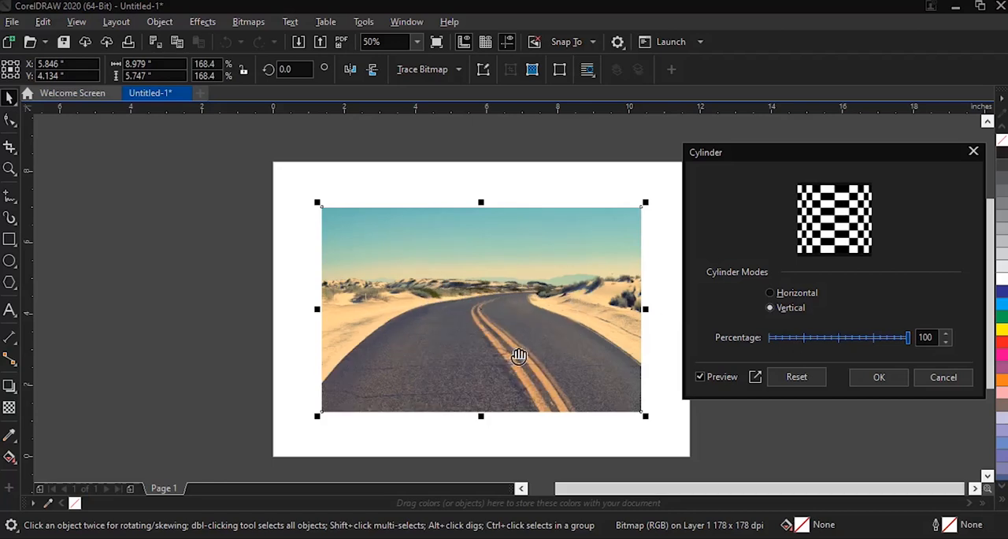
click(786, 339)
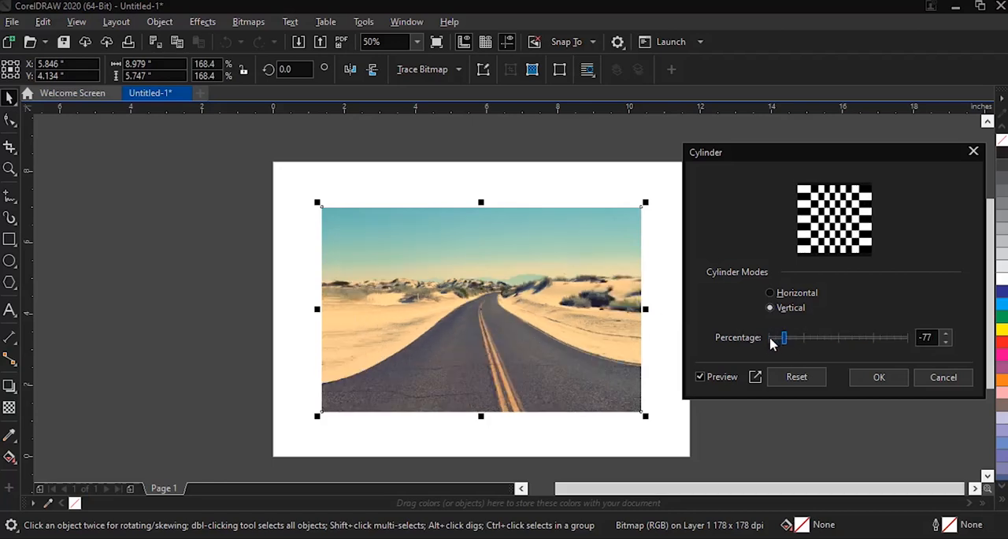
drag(785, 344, 759, 347)
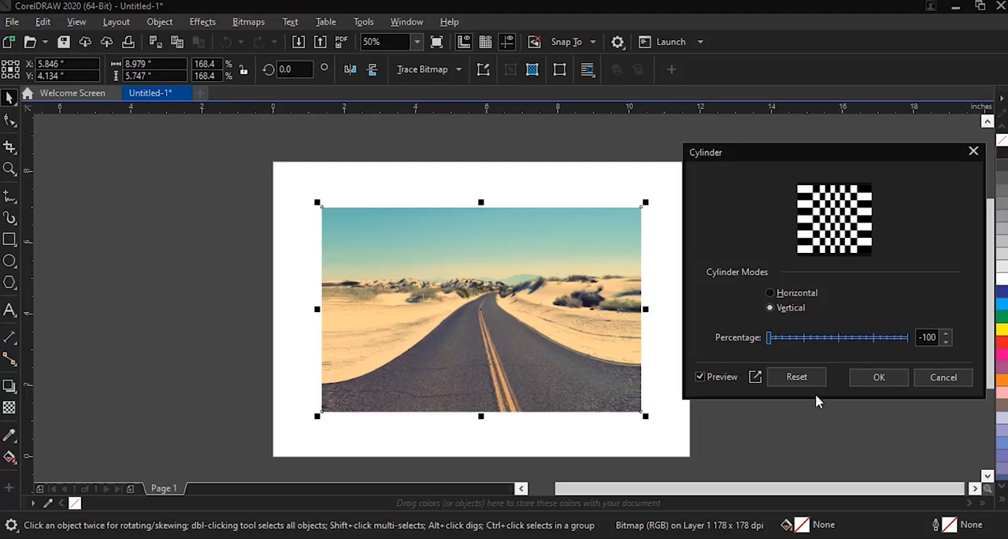
click(796, 378)
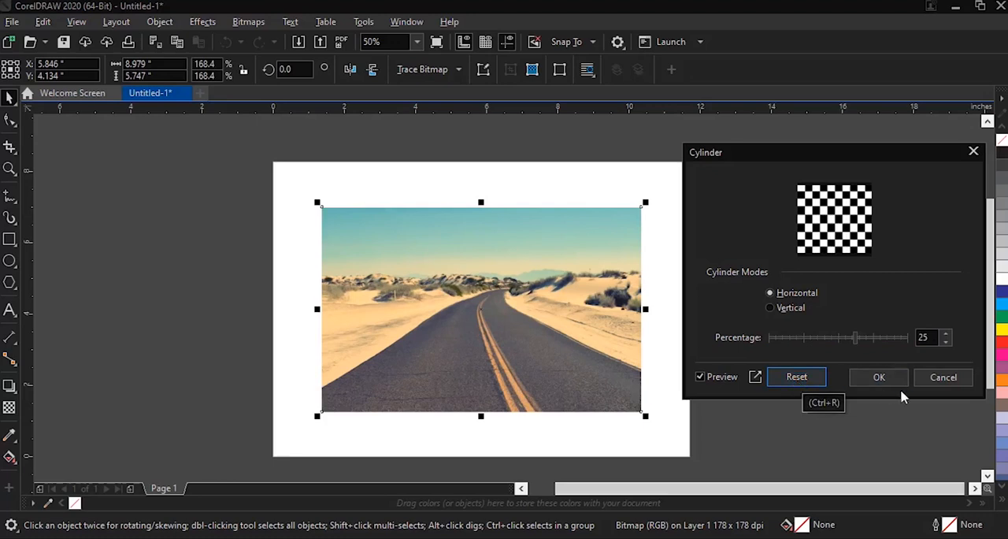
click(949, 379)
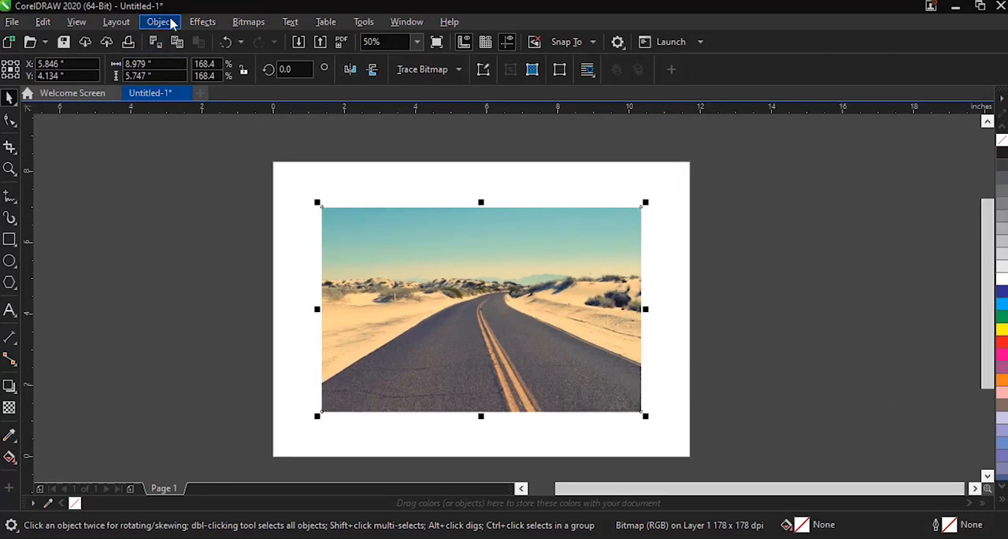
Step: Start the Emboss effect on the photo with depth 8, trying level 21 and settling on level 109
click(203, 21)
mouse_move(211, 68)
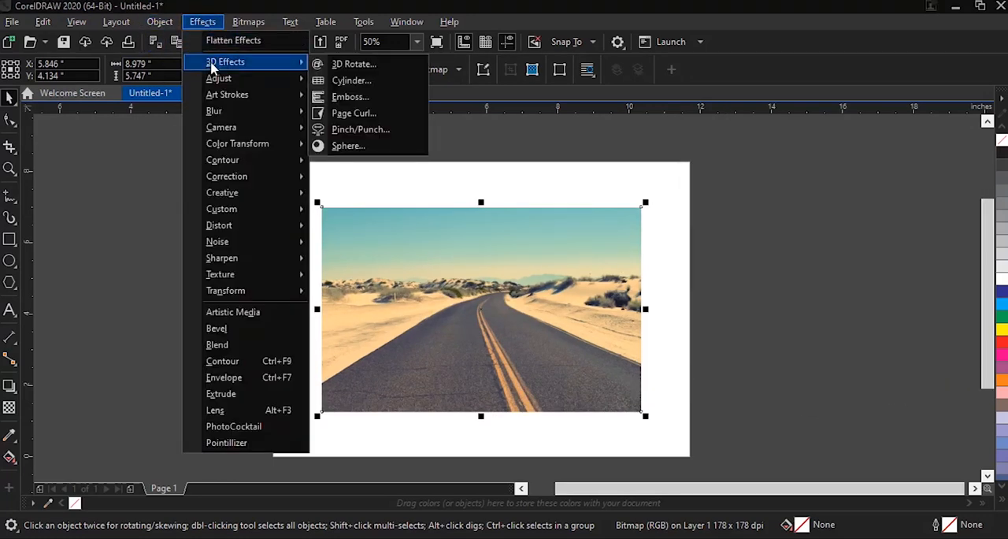
click(358, 97)
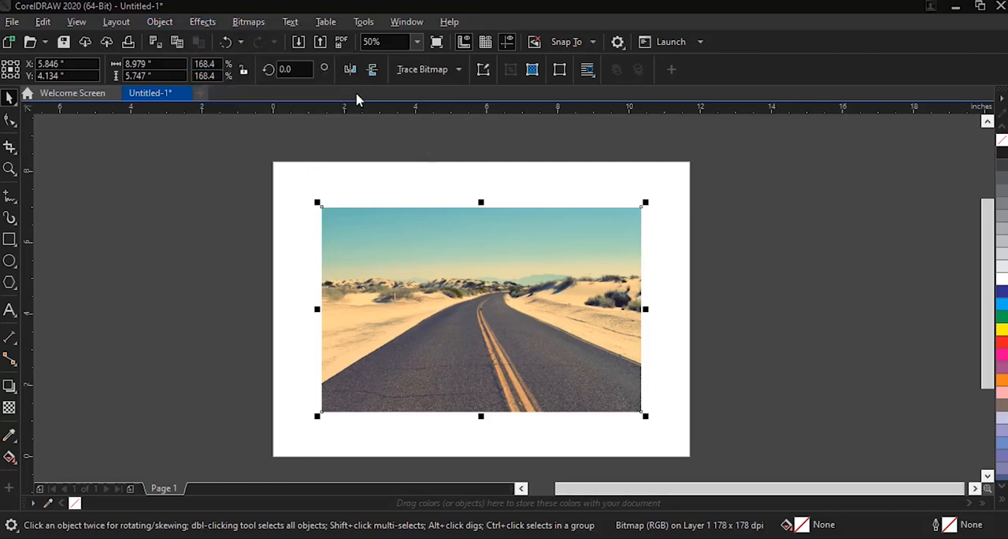
drag(497, 165, 794, 150)
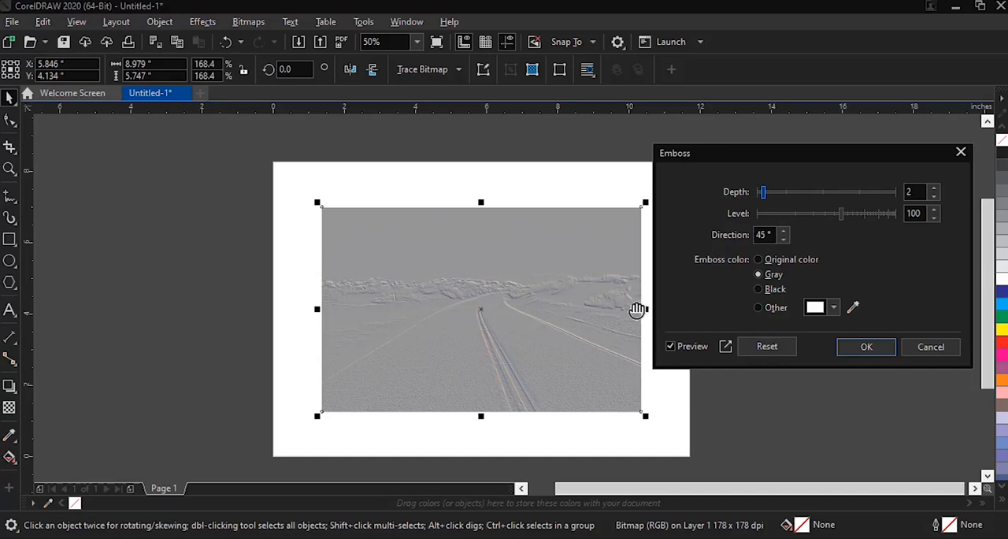
drag(762, 192, 811, 199)
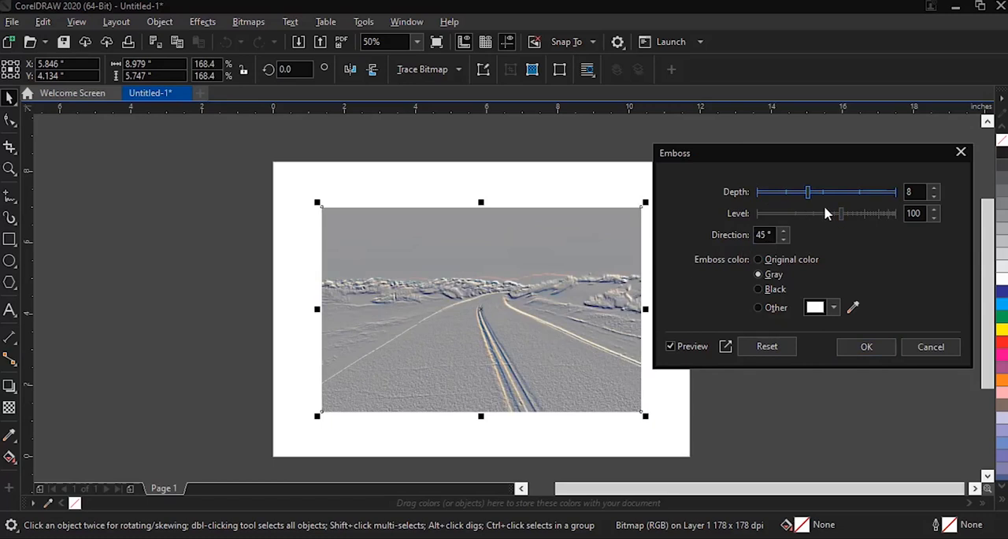
drag(841, 216, 797, 223)
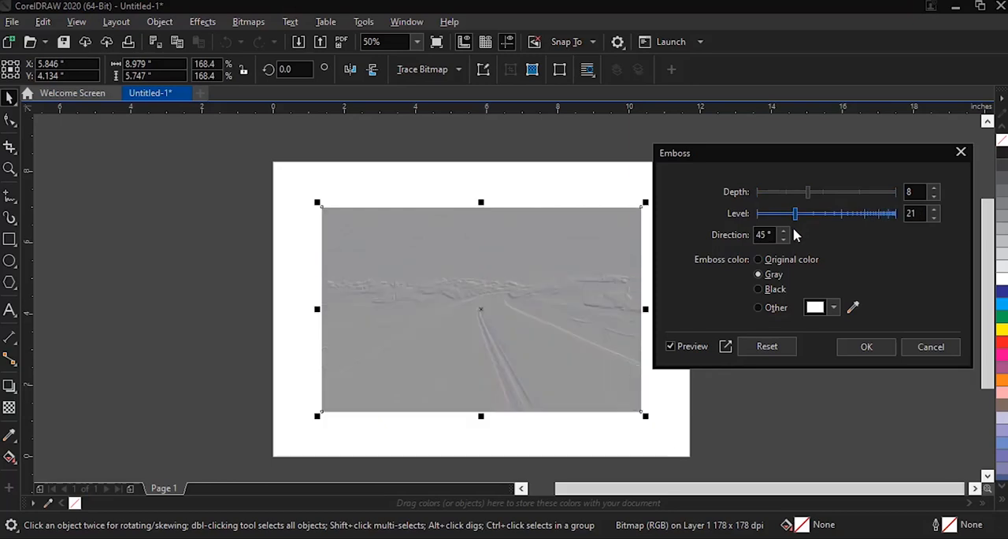
drag(795, 214, 843, 220)
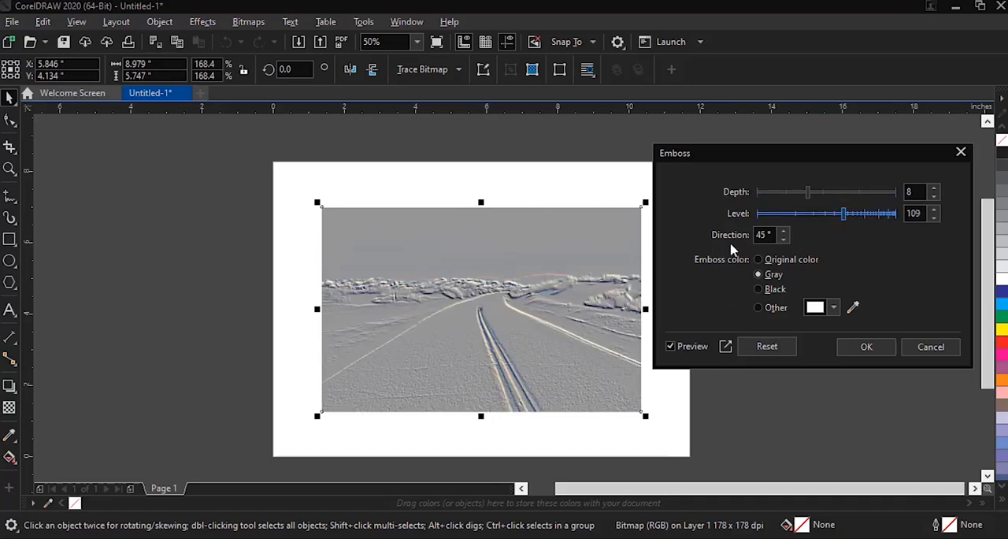
Step: Set the emboss direction to 60° and preview the Original color, Black and Other emboss colors
key(Tab)
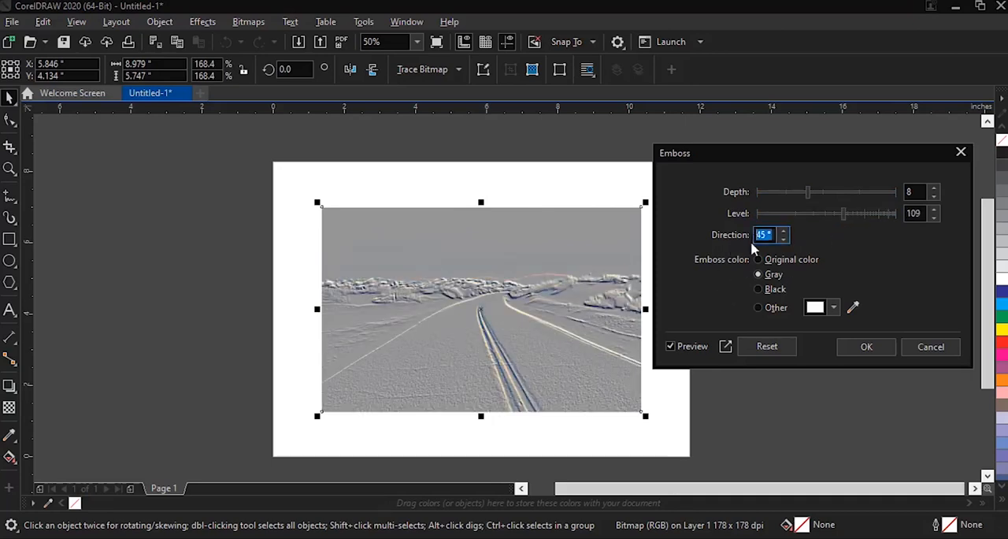
text(60)
click(916, 191)
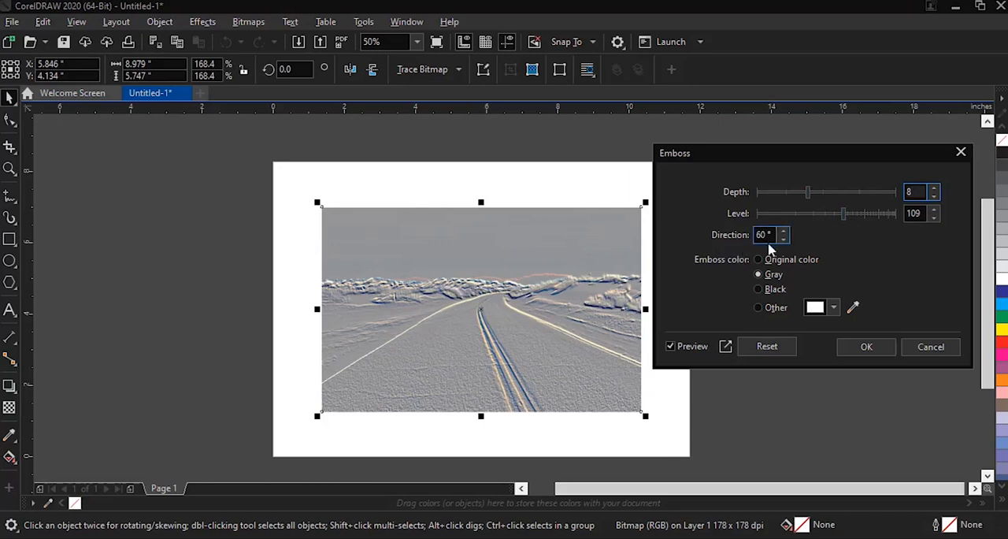
click(760, 262)
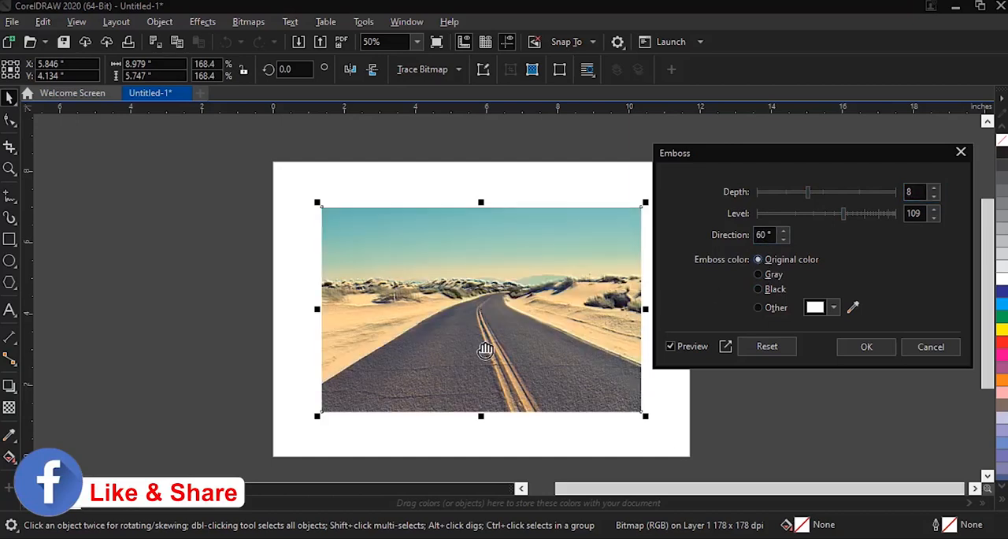
click(759, 290)
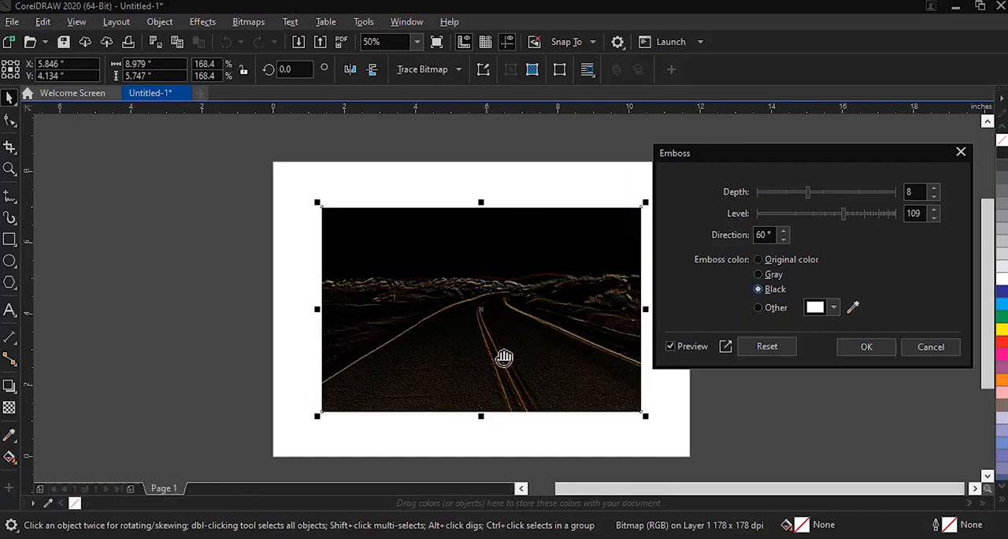
click(761, 307)
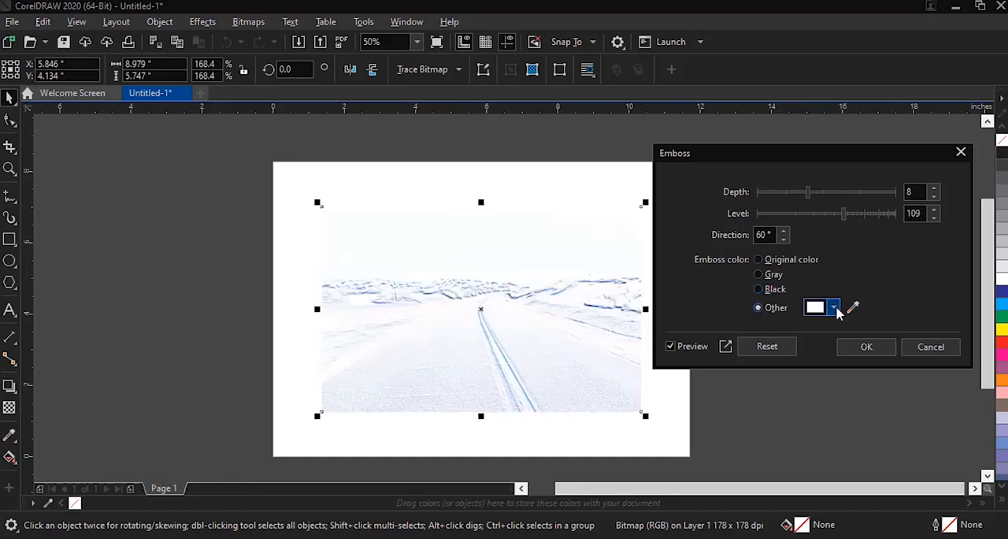
Step: Try custom emboss colors on the photo: blue #2107B3, grays #696870 and #706869, and red #9C081C
click(833, 308)
drag(872, 239, 884, 238)
drag(913, 153, 909, 155)
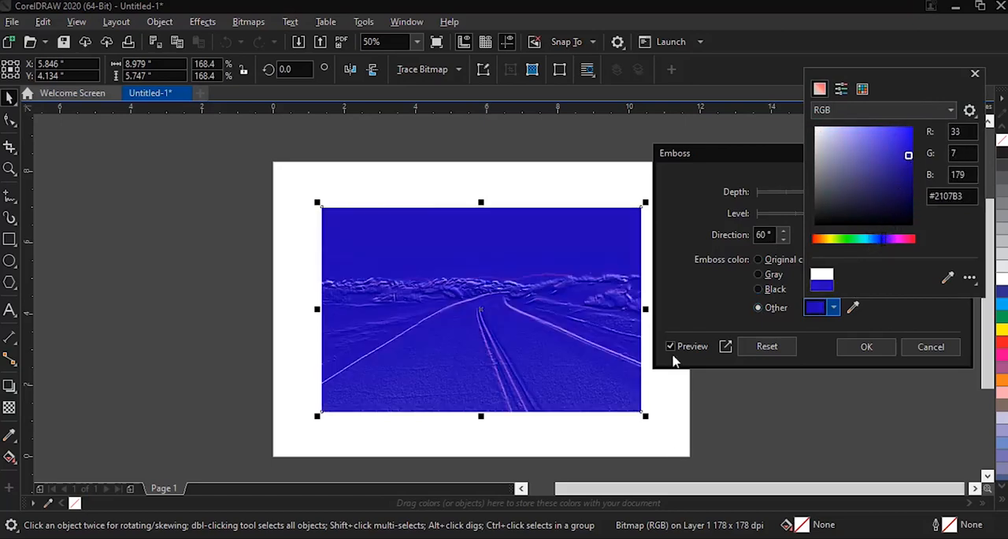
drag(848, 203, 821, 181)
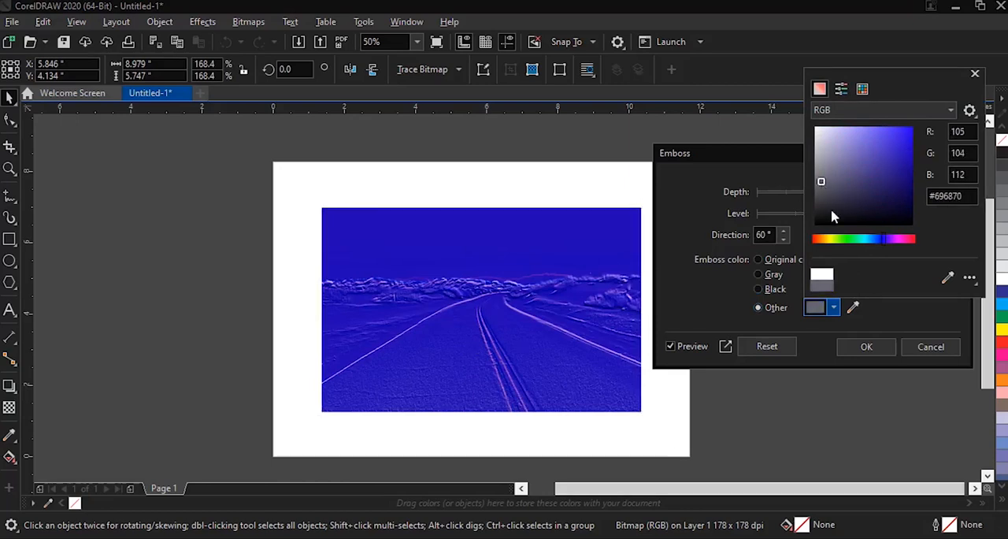
click(912, 239)
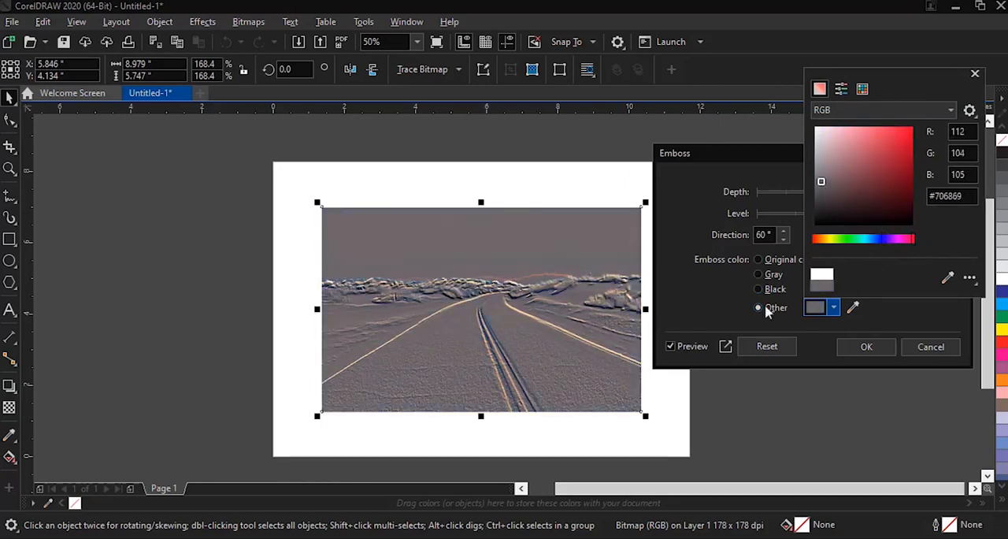
click(903, 163)
drag(903, 163, 909, 170)
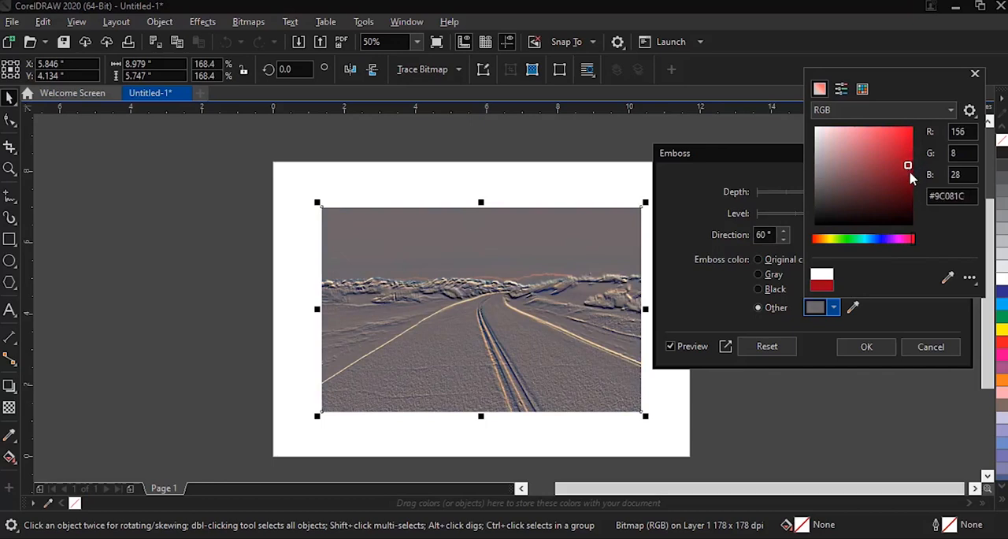
Step: Reset the Emboss settings to their defaults and cancel the effect
click(756, 354)
click(761, 351)
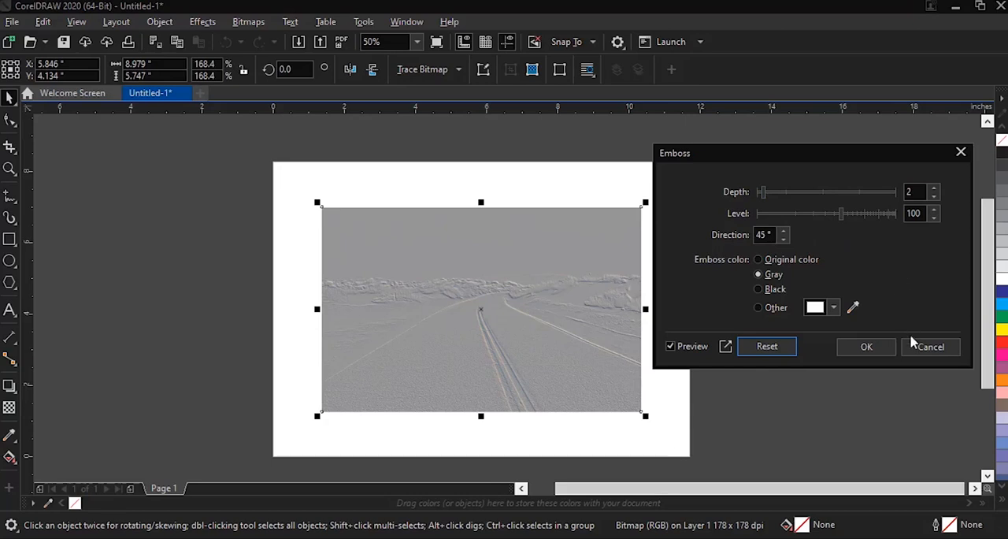
click(930, 348)
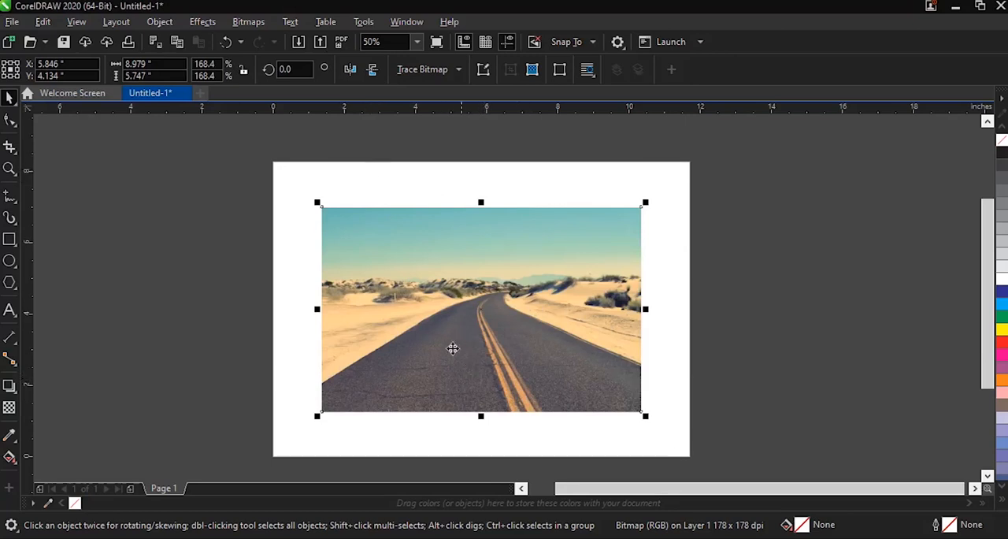
Step: Start the Page Curl effect on the photo, try the different corners, and choose the photo's lower-left corner for the curl
click(205, 23)
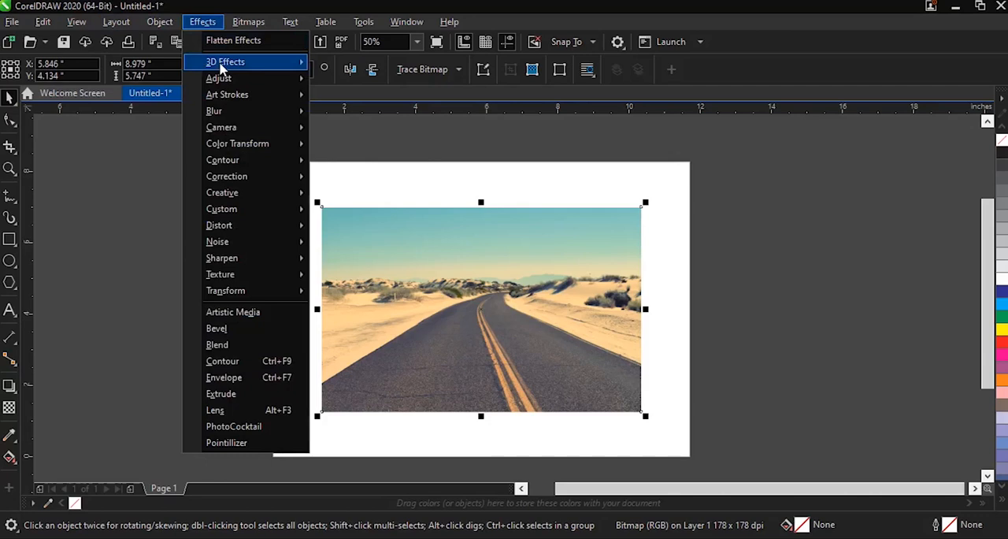
mouse_move(223, 67)
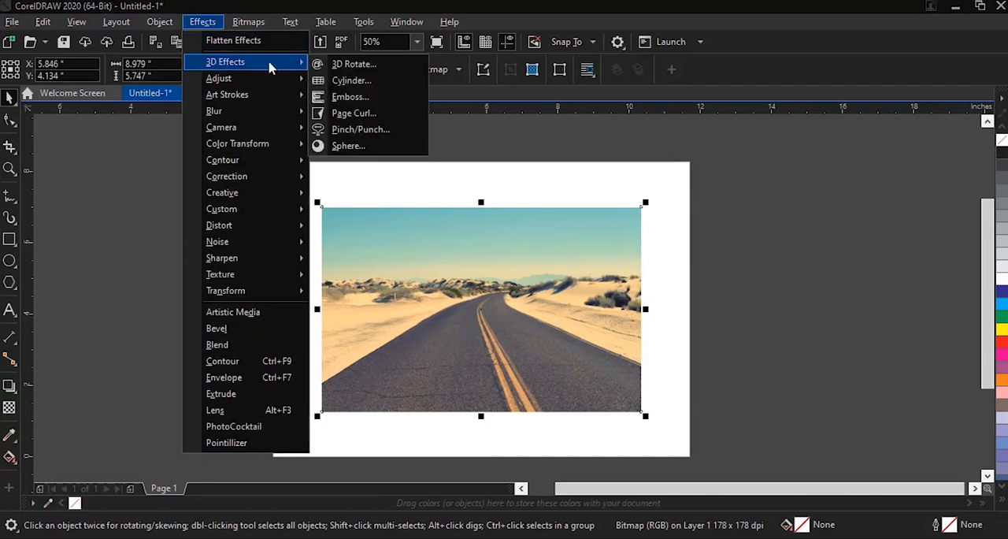
click(351, 116)
drag(506, 119, 812, 144)
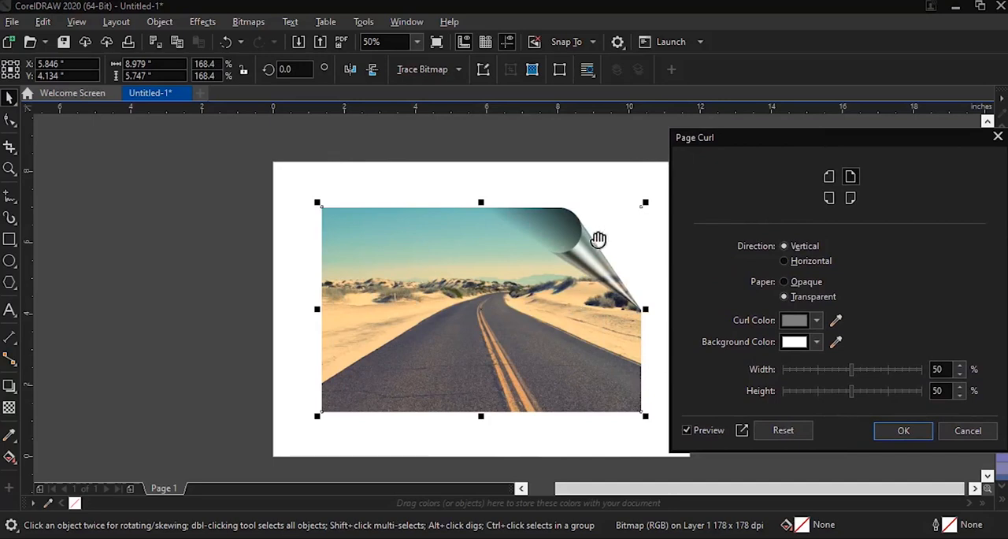
click(830, 178)
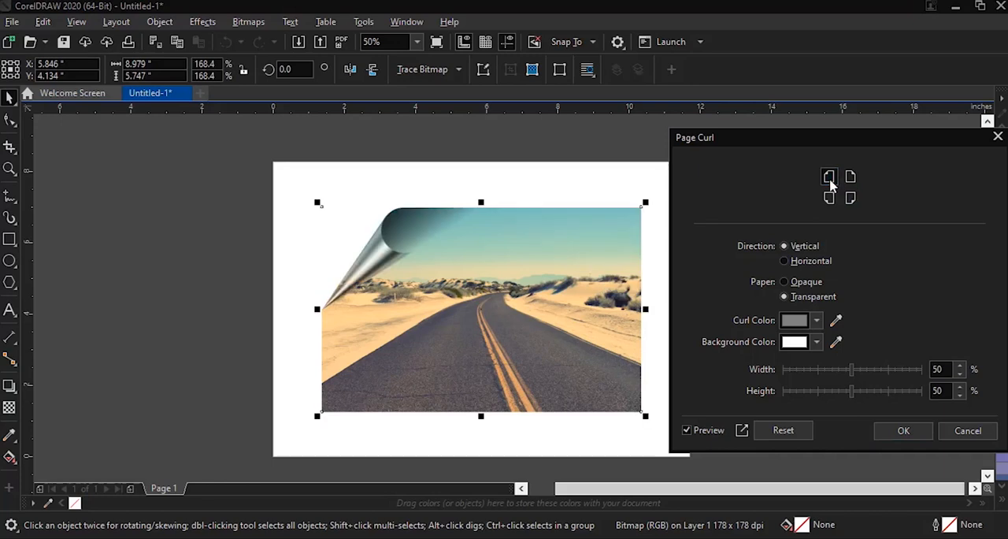
click(851, 179)
click(851, 198)
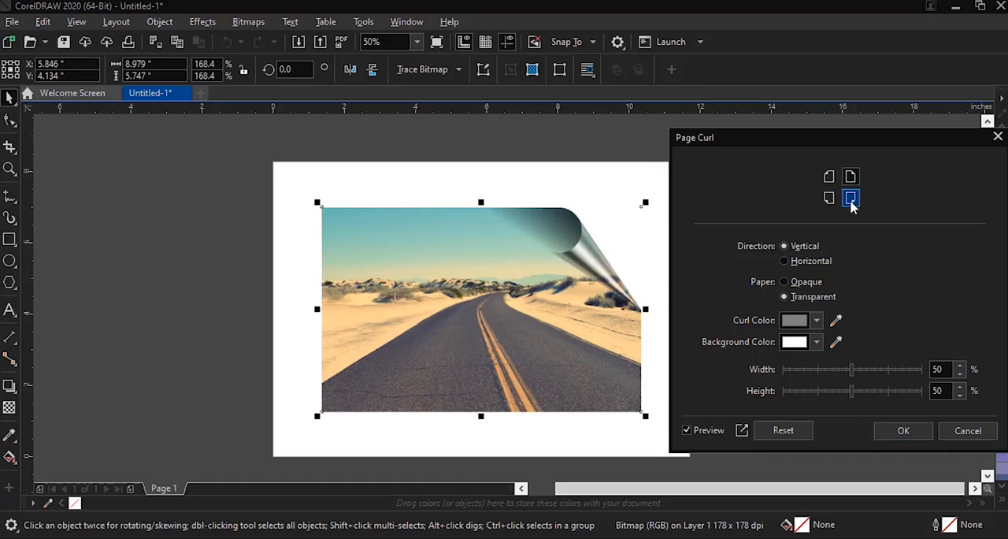
click(828, 200)
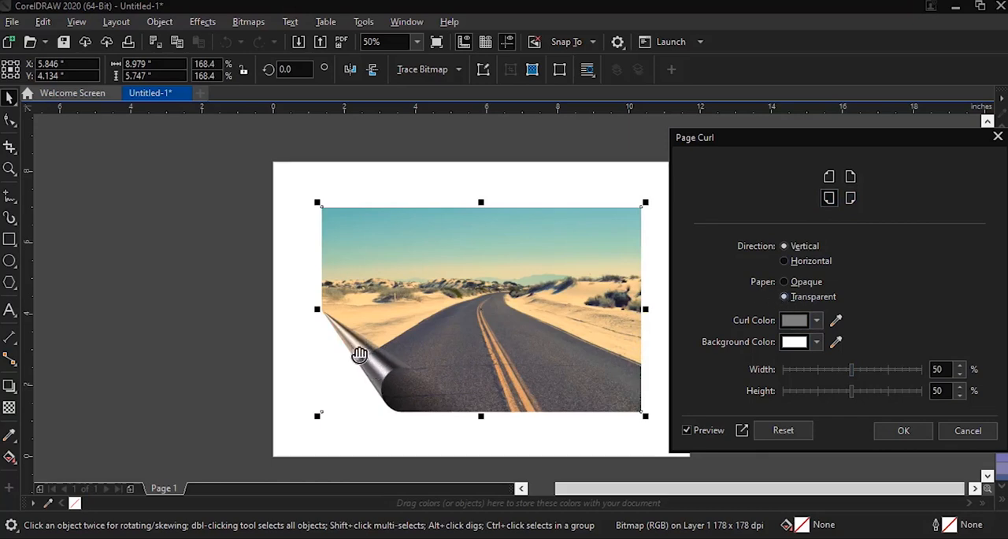
Step: Make the page curl's paper opaque and set the curl color to blue #2009A8
click(784, 284)
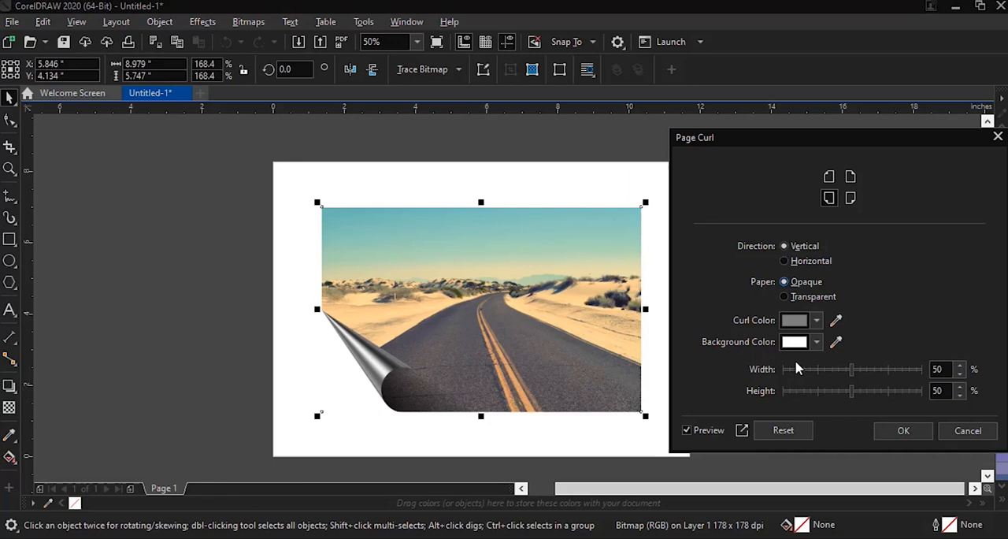
click(817, 320)
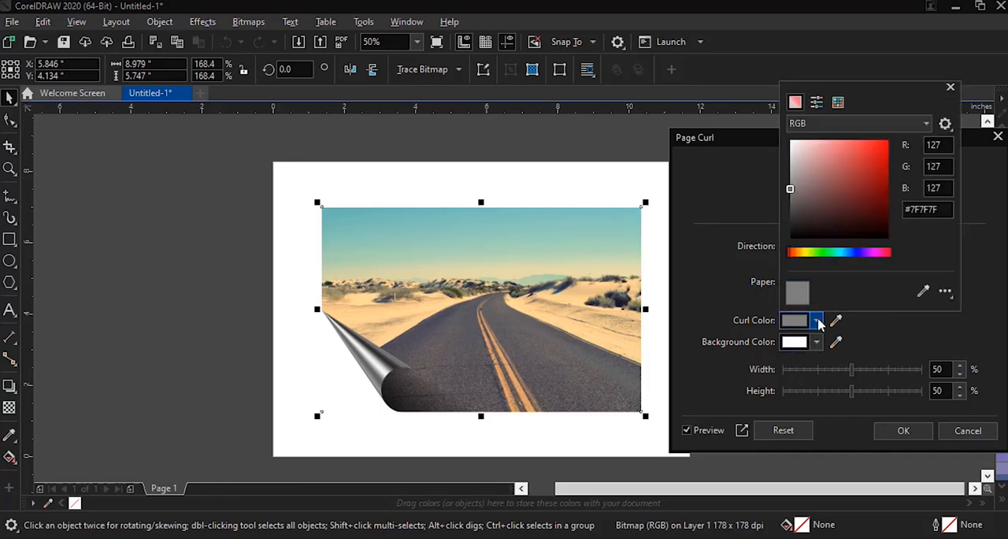
click(861, 252)
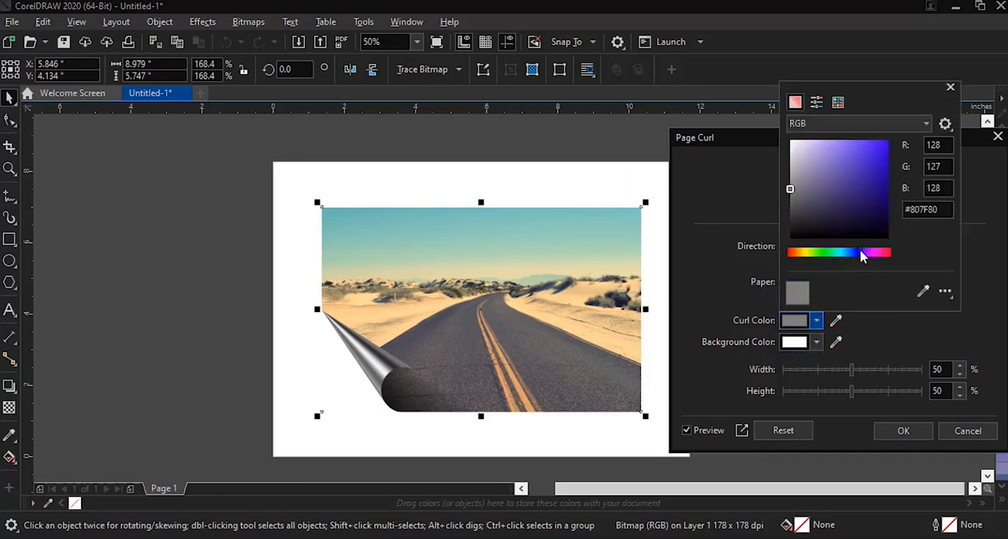
click(883, 174)
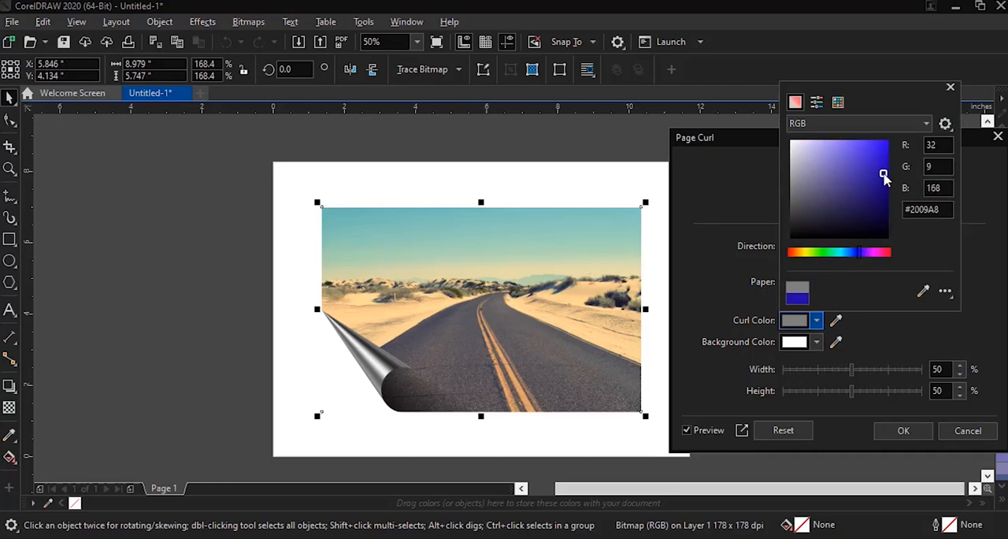
Step: Set the background color behind the page curl to green #1CBD0A
click(819, 347)
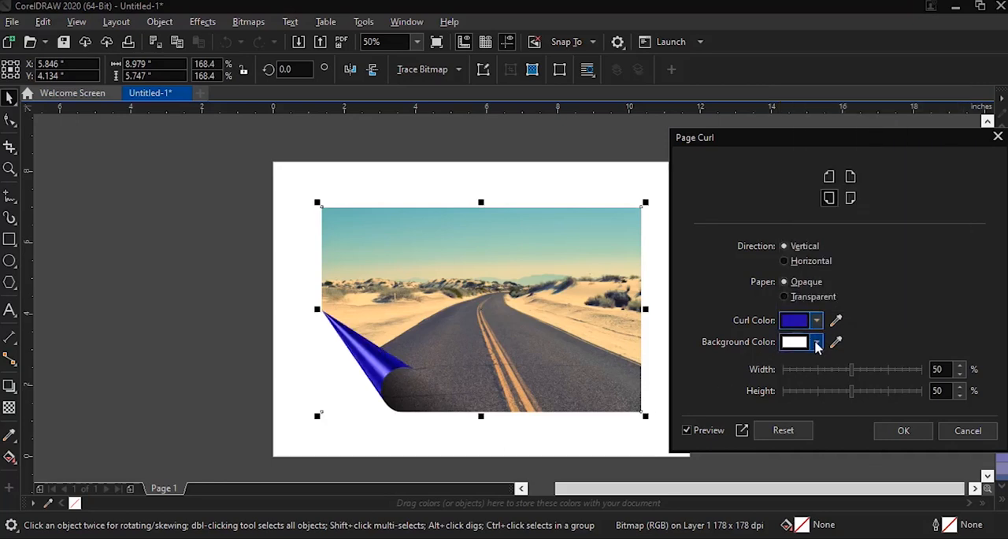
click(819, 347)
drag(873, 275, 819, 286)
drag(882, 190, 884, 187)
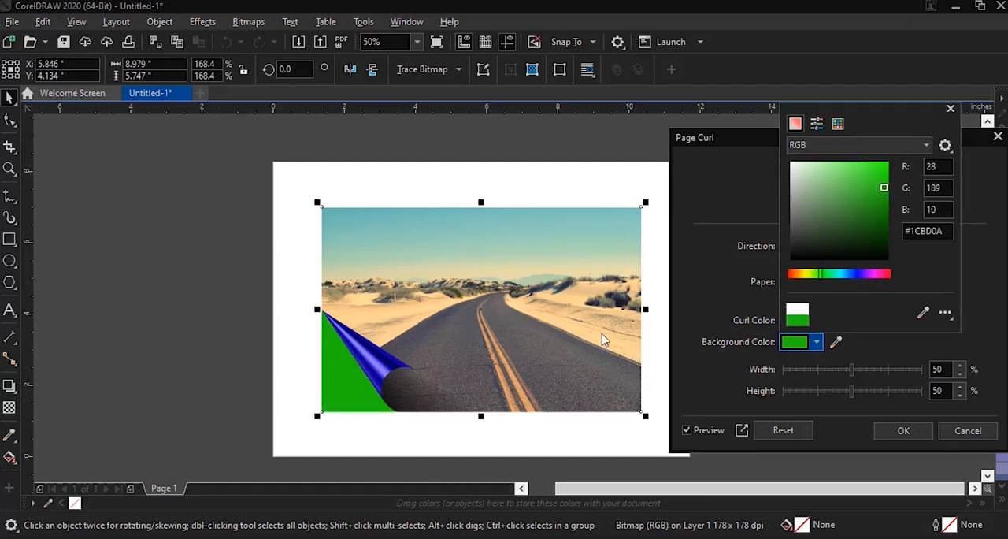
Step: Set the background color behind the page curl to red with RGB values 255, 0, 0
click(990, 314)
click(819, 342)
double_click(933, 167)
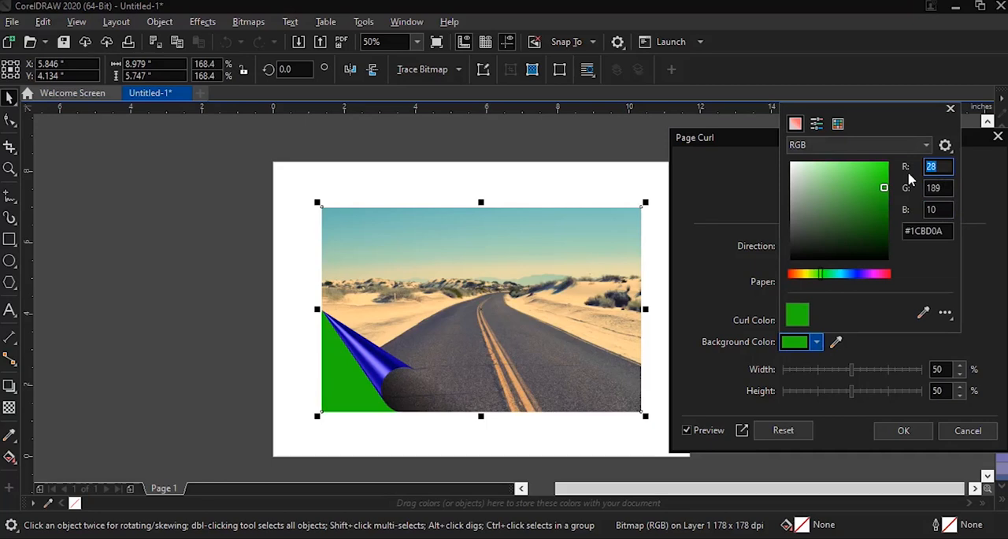
text(255)
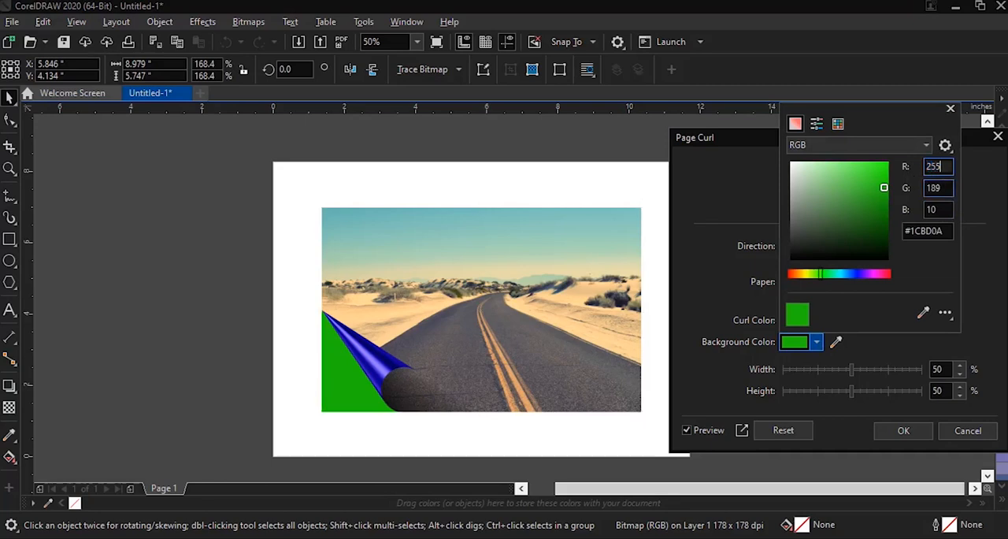
double_click(926, 189)
text(0)
key(Tab)
text(0)
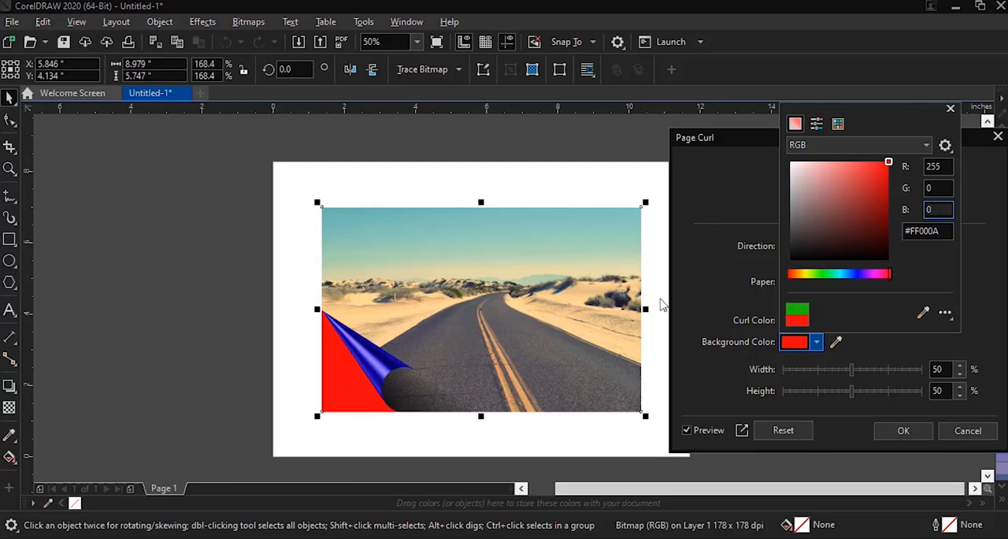
click(990, 318)
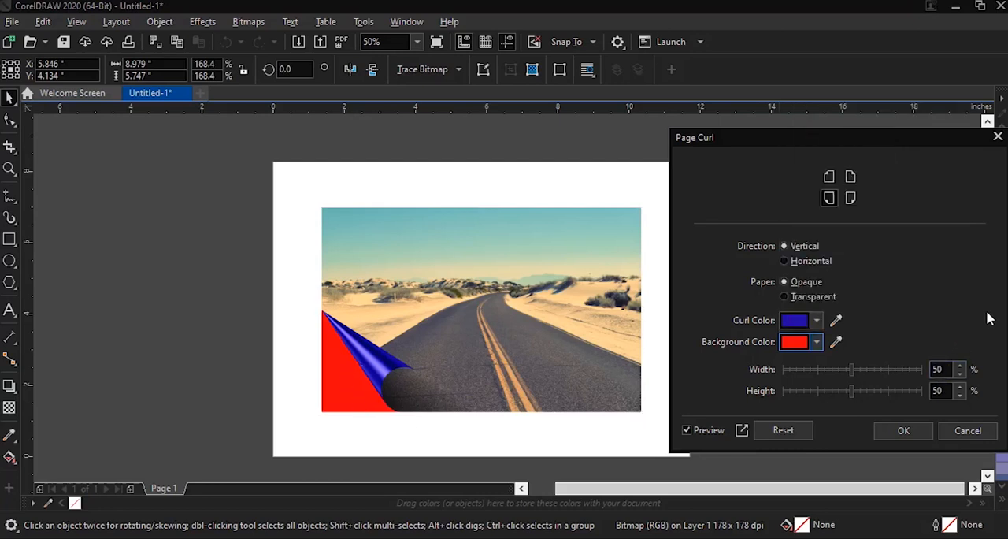
Step: Change the page curl's curl color to green, setting red to 0 and green to 255
click(795, 320)
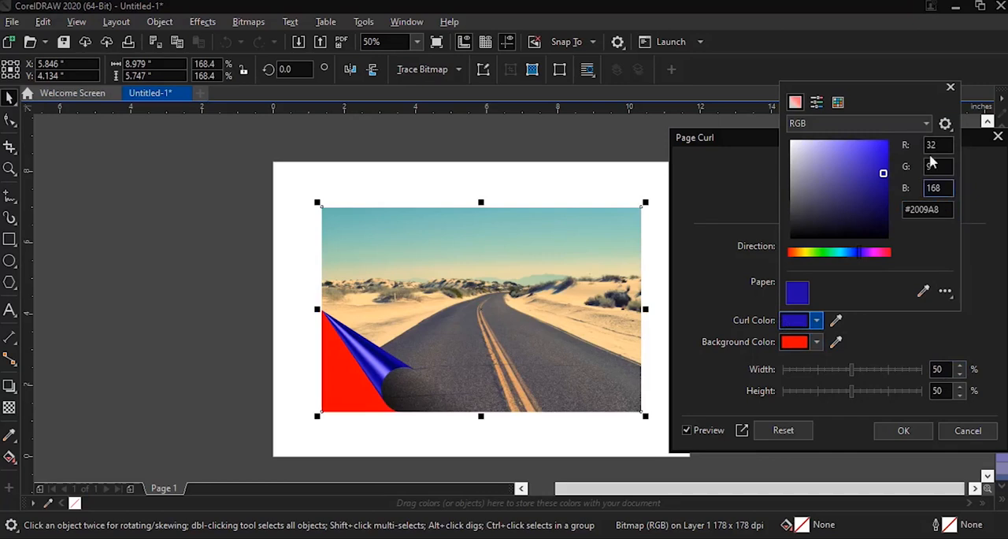
drag(938, 167, 915, 168)
text(255)
key(shift+Tab)
text(0)
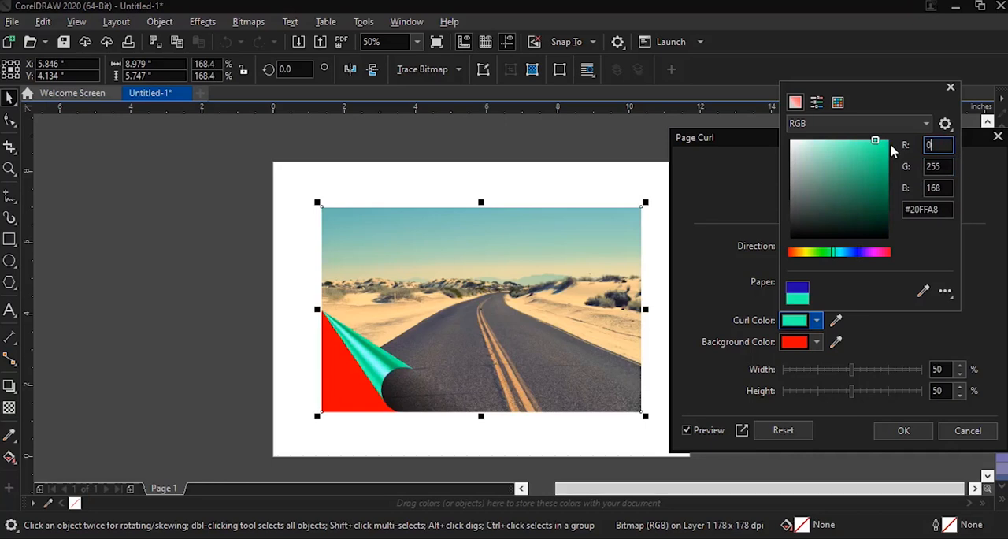
double_click(941, 188)
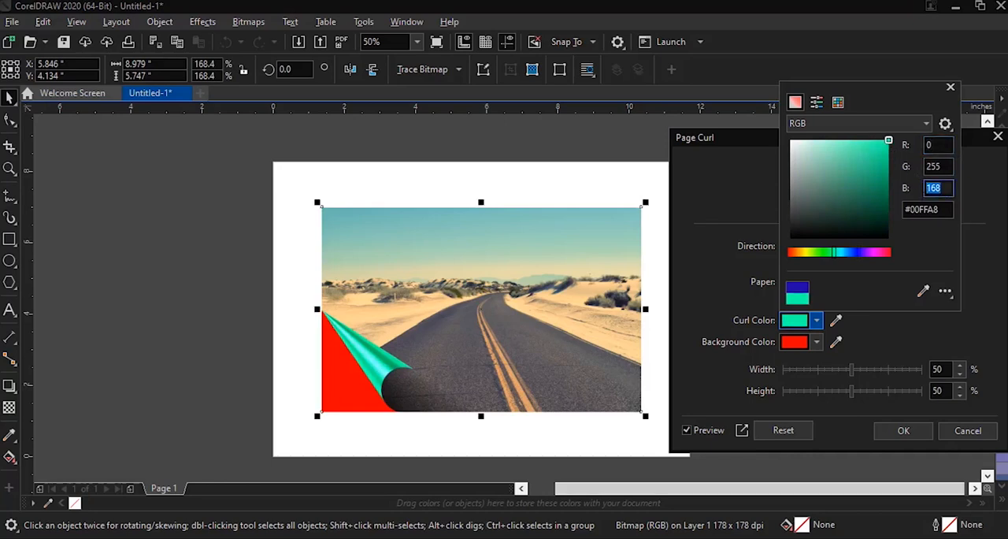
click(942, 188)
click(986, 337)
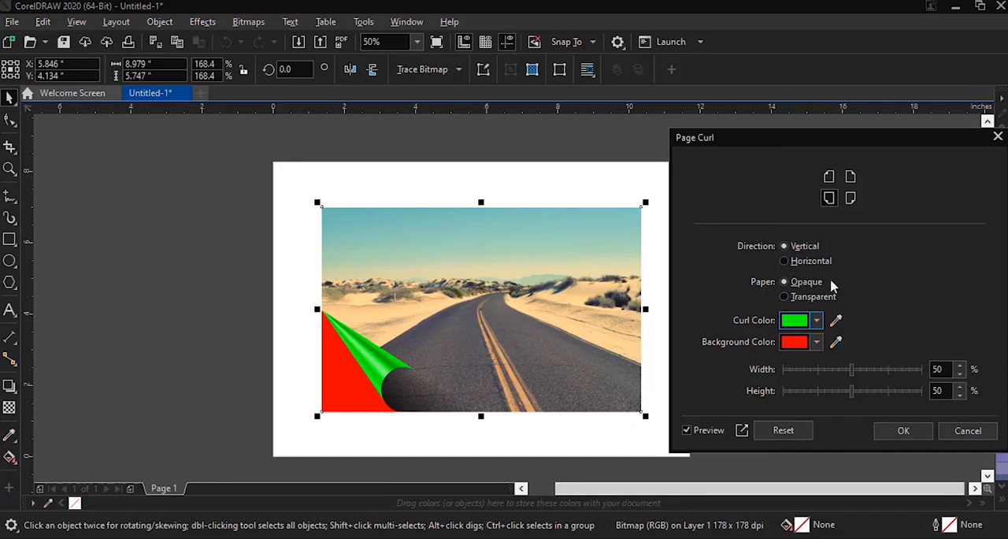
Step: Compare the horizontal and vertical curl directions, and try a curl width of 78% and heights of 84% and 25%
click(783, 260)
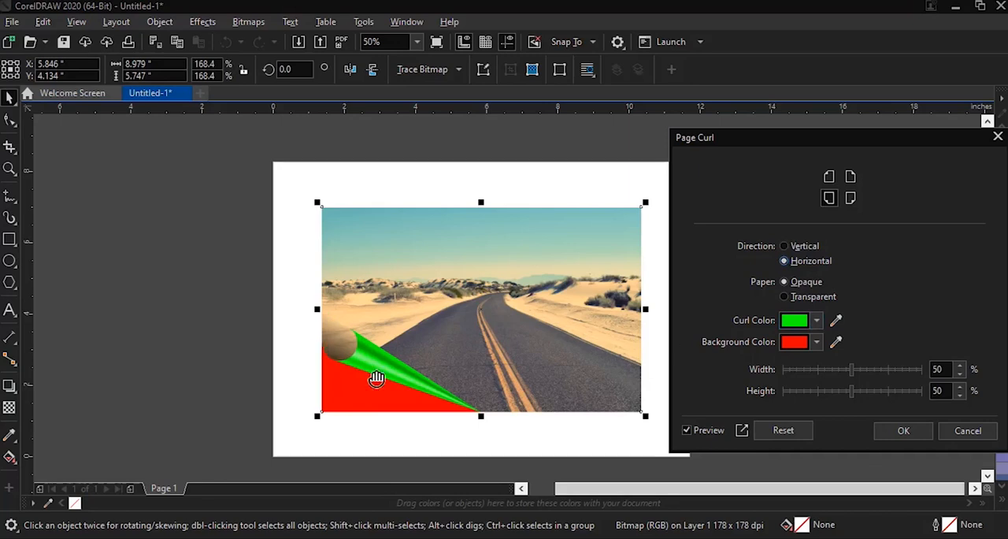
click(784, 247)
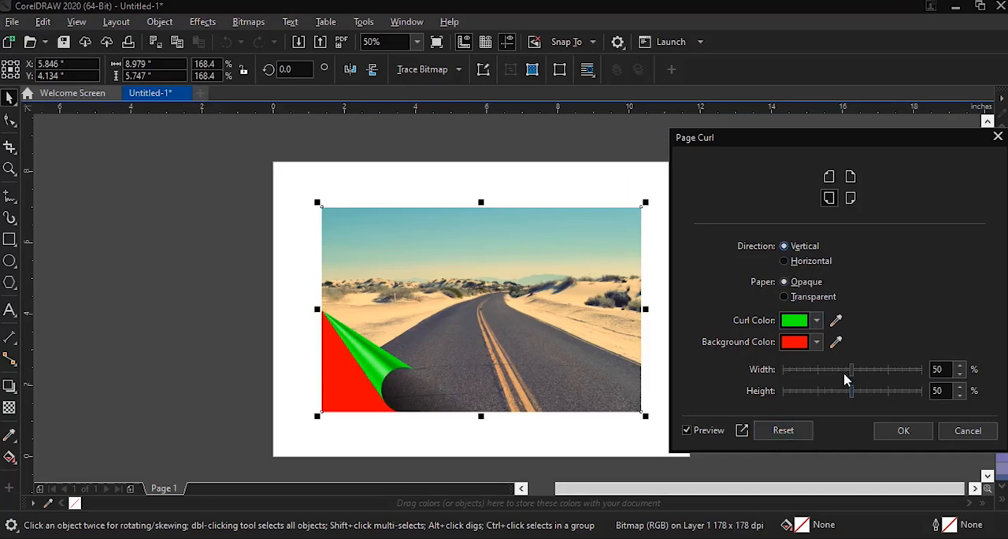
drag(851, 369, 881, 371)
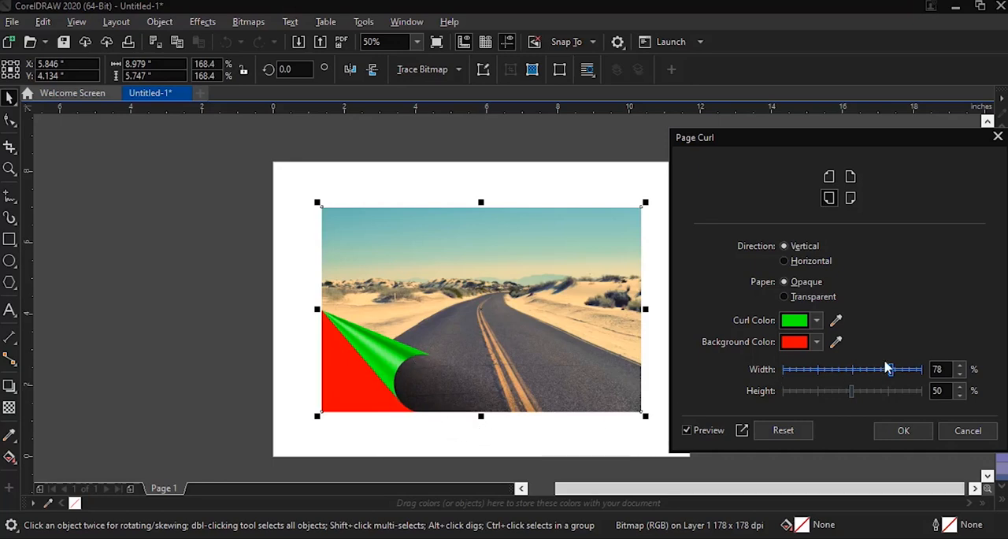
drag(891, 368, 899, 401)
click(851, 392)
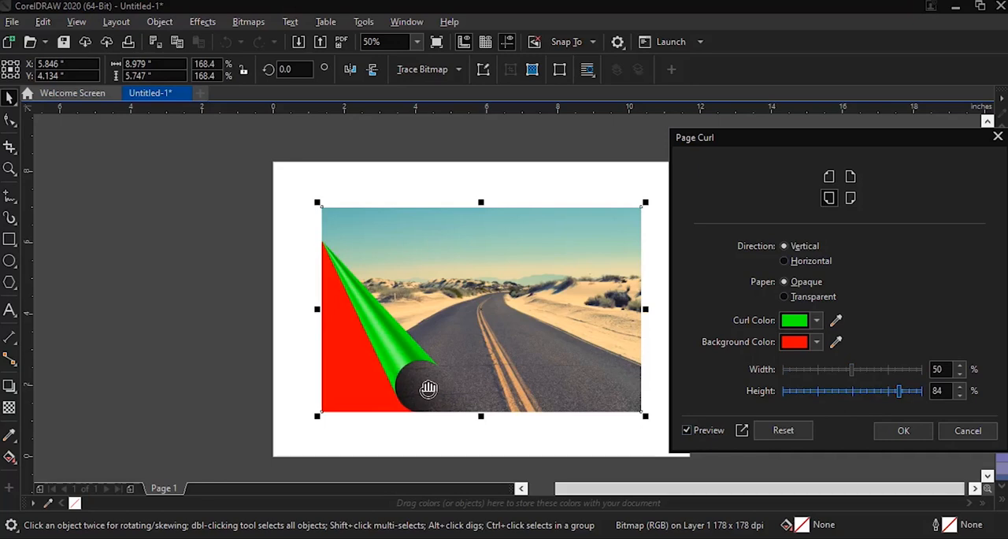
drag(898, 392, 816, 392)
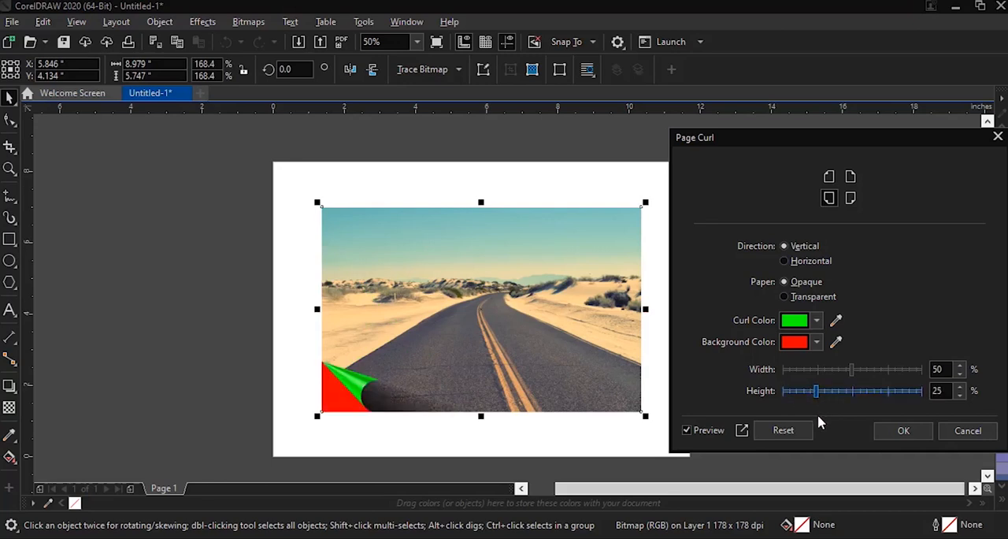
Step: Reset the Page Curl settings to their defaults and cancel the effect
click(791, 430)
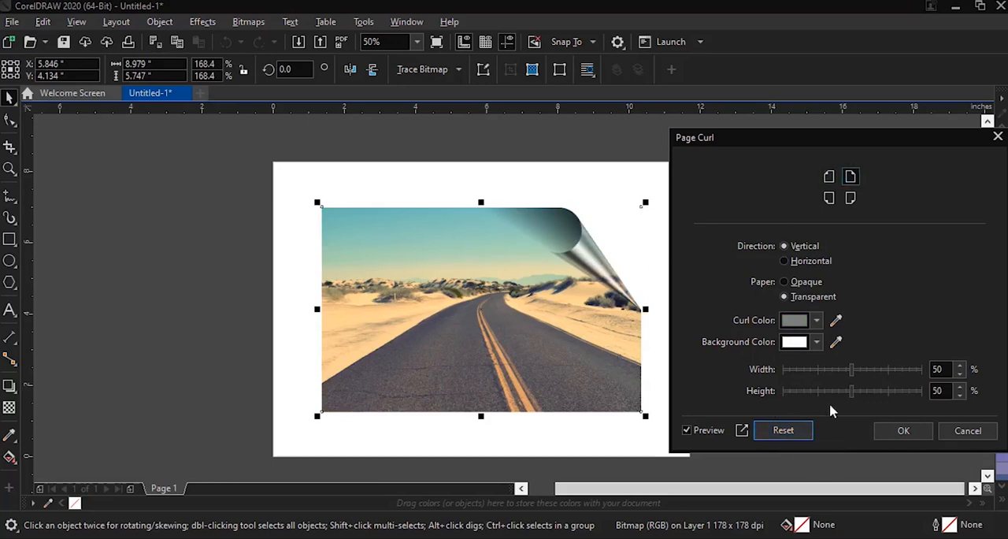
click(968, 433)
Step: Try the Pinch/Punch effect on the photo with values of -100 and 97, and close the effect
click(193, 24)
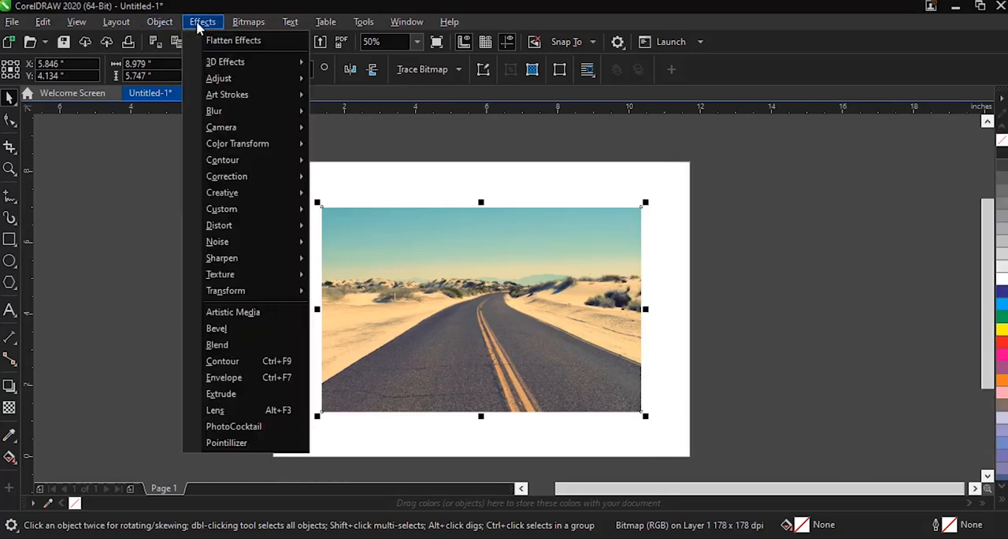
mouse_move(225, 62)
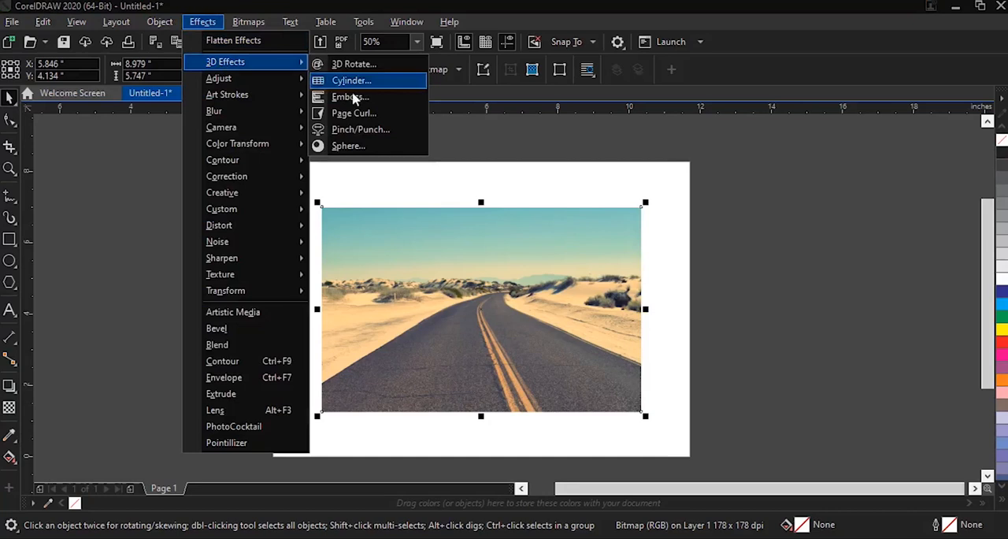
click(379, 138)
drag(461, 155, 772, 148)
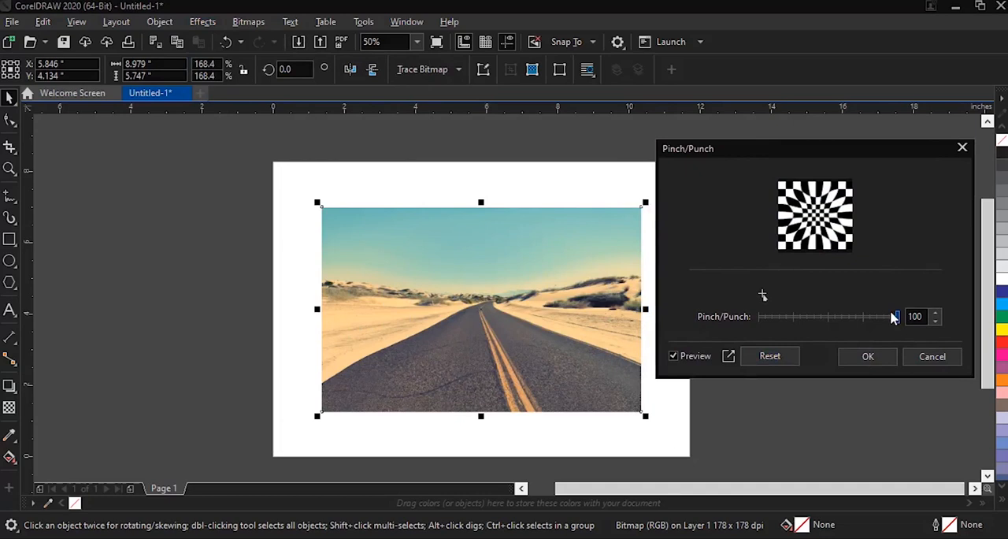
drag(896, 317, 744, 329)
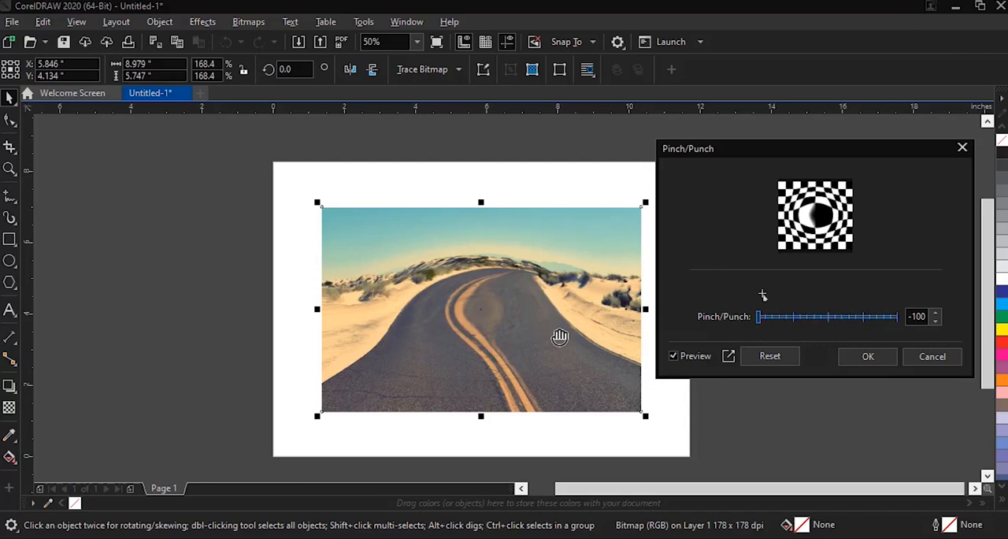
drag(762, 319, 895, 322)
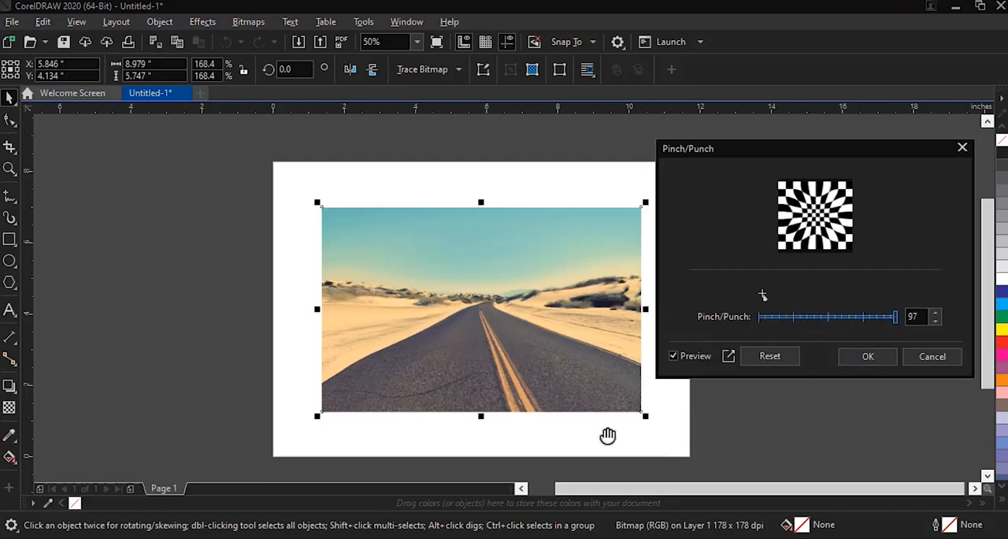
click(868, 356)
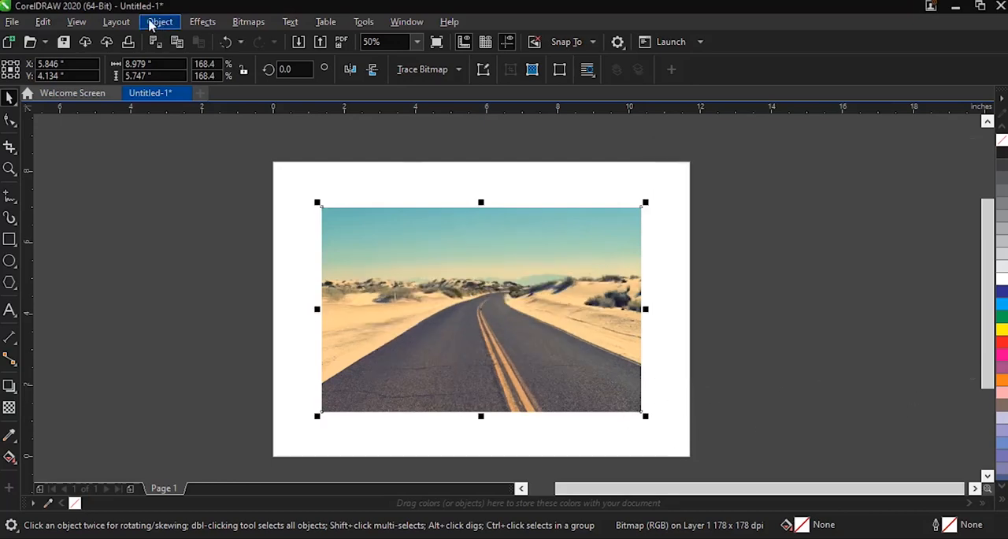
Step: Start the Sphere effect on the photo from its default settings and try percentages of -80 and 19, optimizing for Quality
click(203, 21)
mouse_move(224, 62)
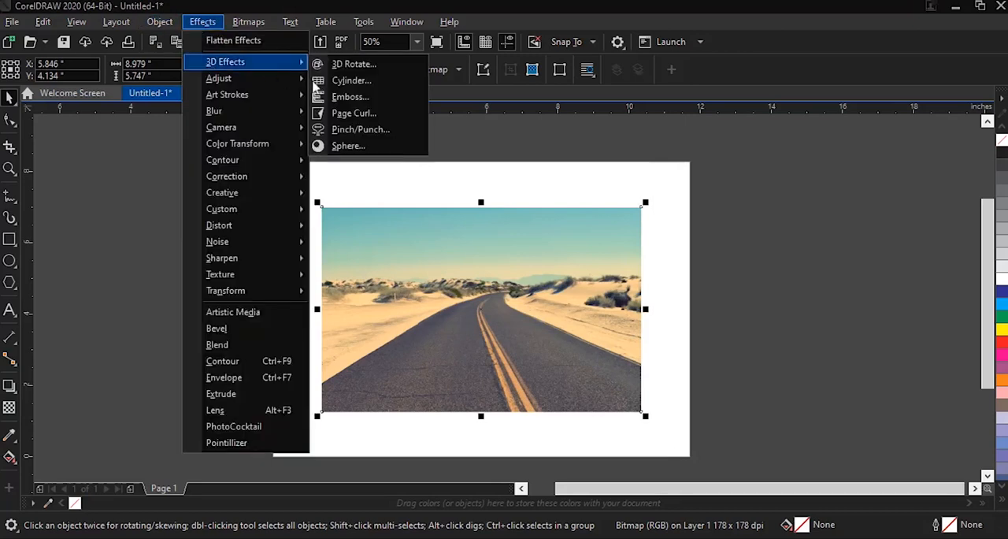
click(352, 148)
drag(490, 150, 821, 149)
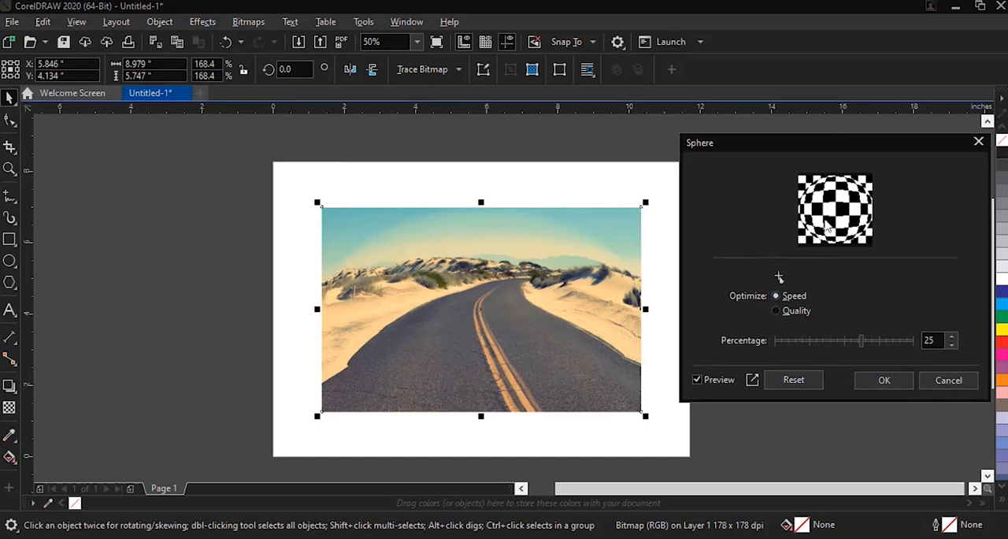
click(785, 383)
drag(863, 345, 788, 348)
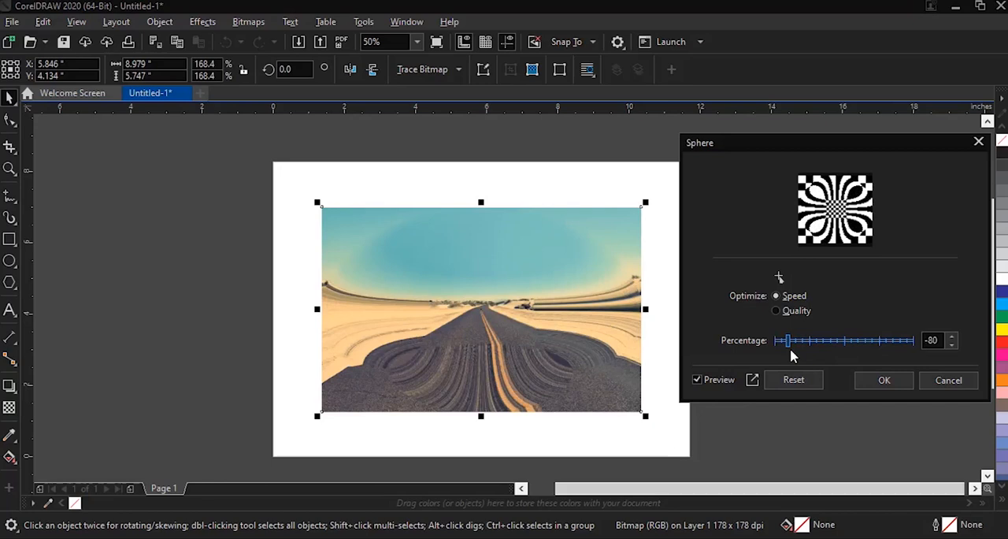
drag(788, 349, 856, 352)
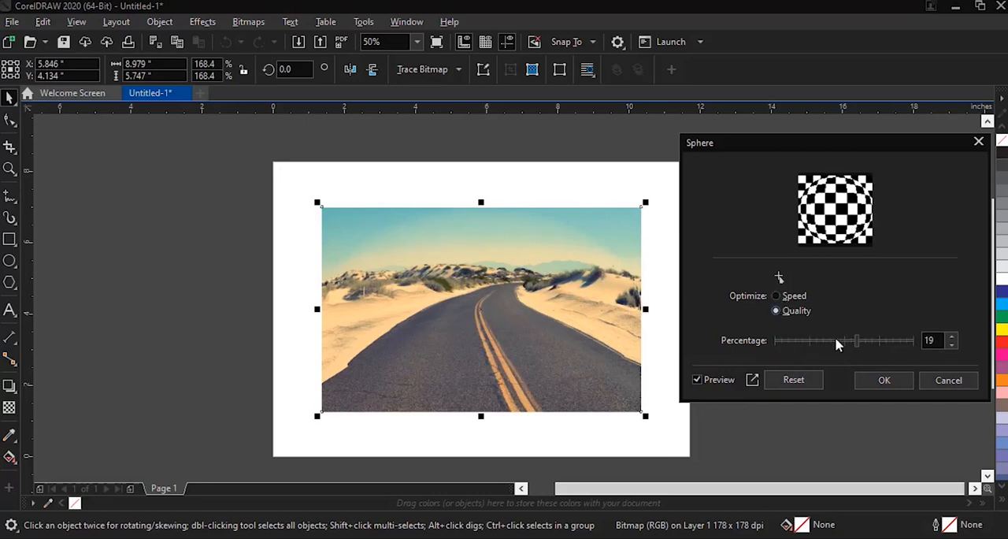
Step: Try Sphere percentages of 76, 27 and -74 on the photo, and cancel the effect
drag(858, 349, 900, 351)
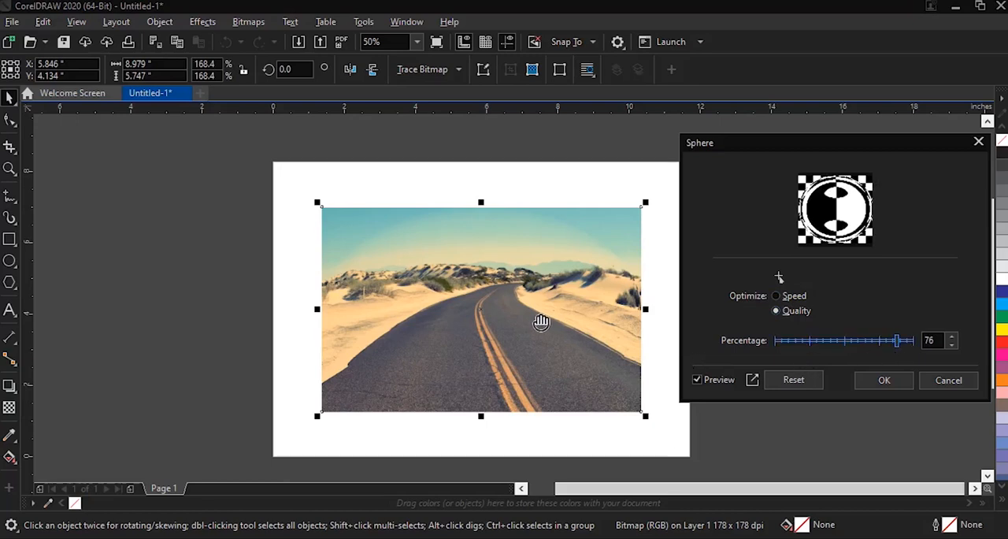
drag(897, 340, 862, 339)
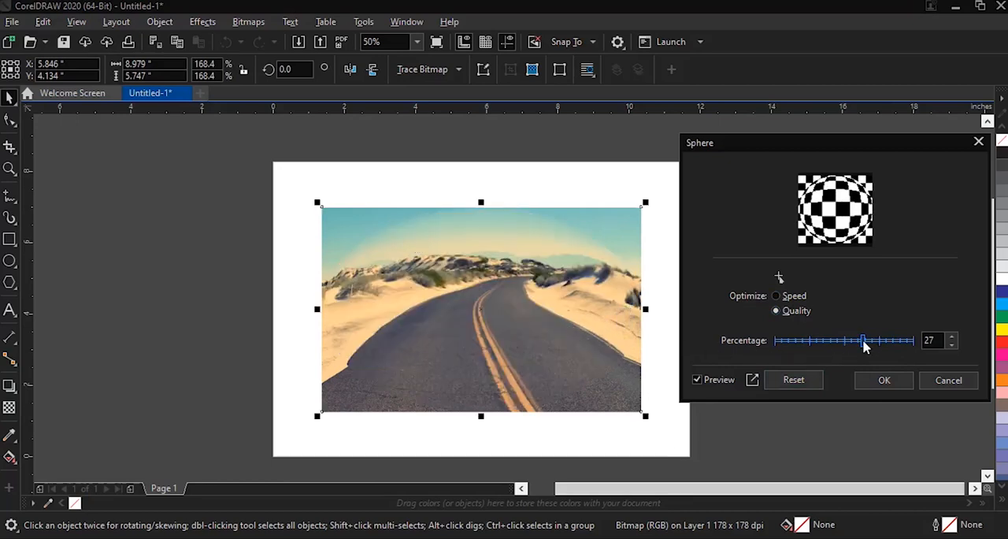
drag(863, 339, 793, 352)
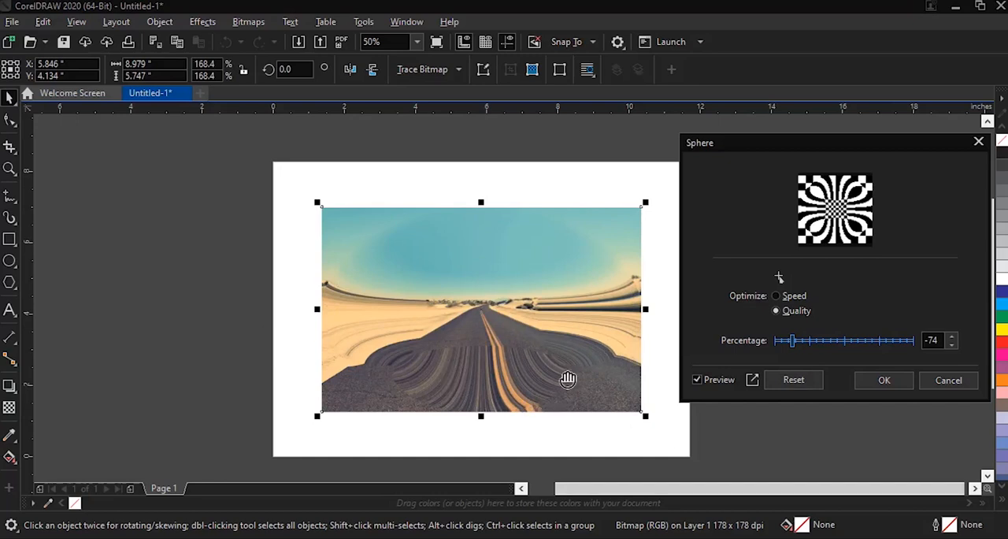
click(950, 382)
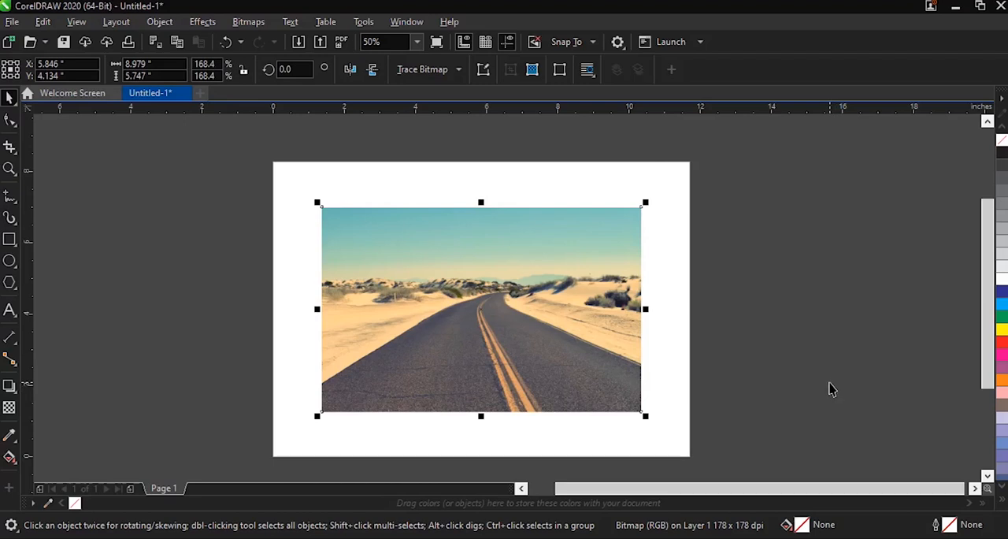
click(202, 24)
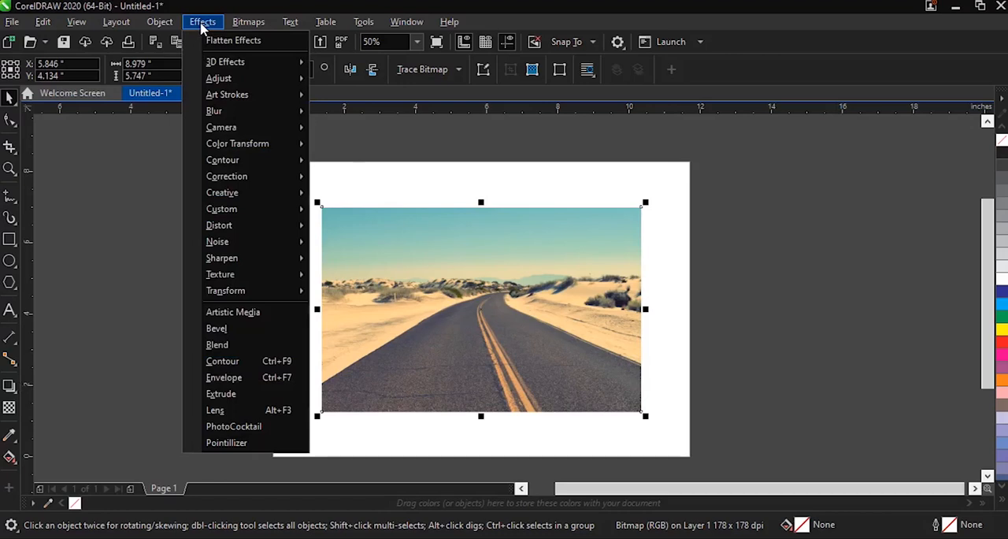
click(150, 194)
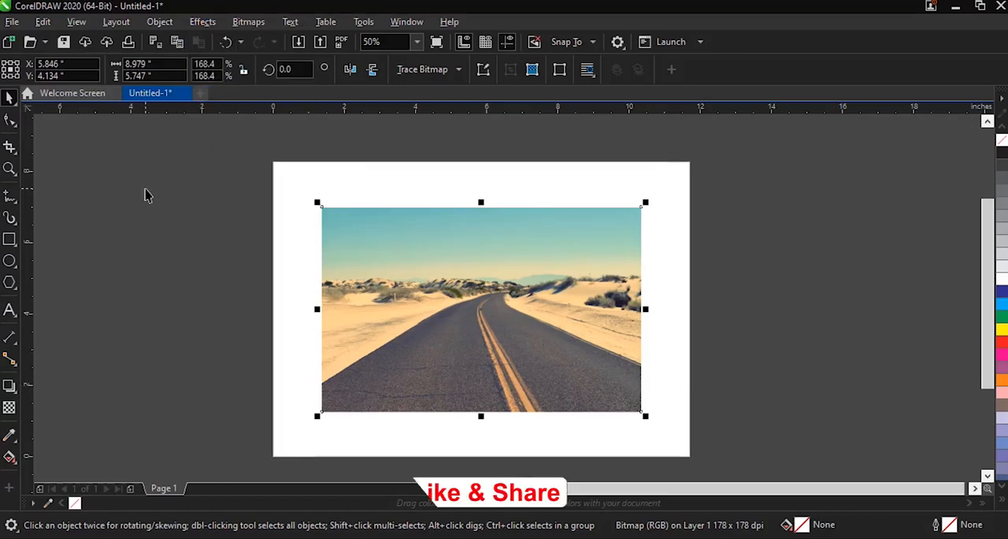